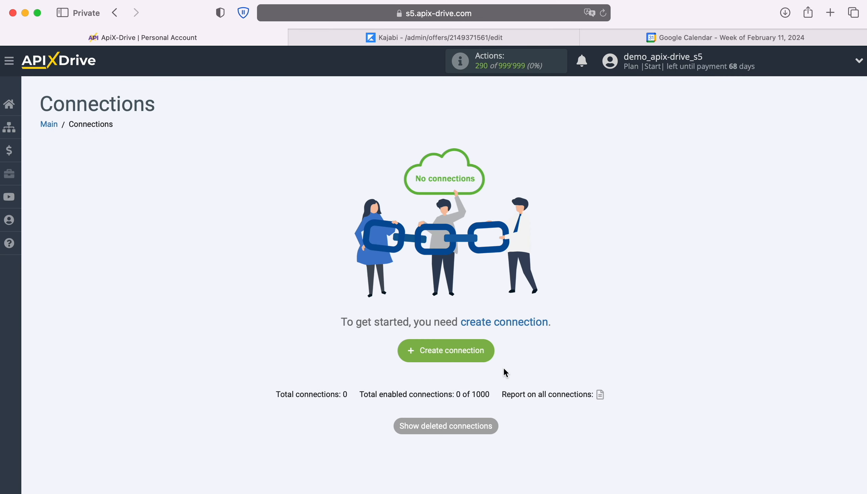
Step: Create a new connection and set its data source system to Webhooks (source)
left_click(489, 347)
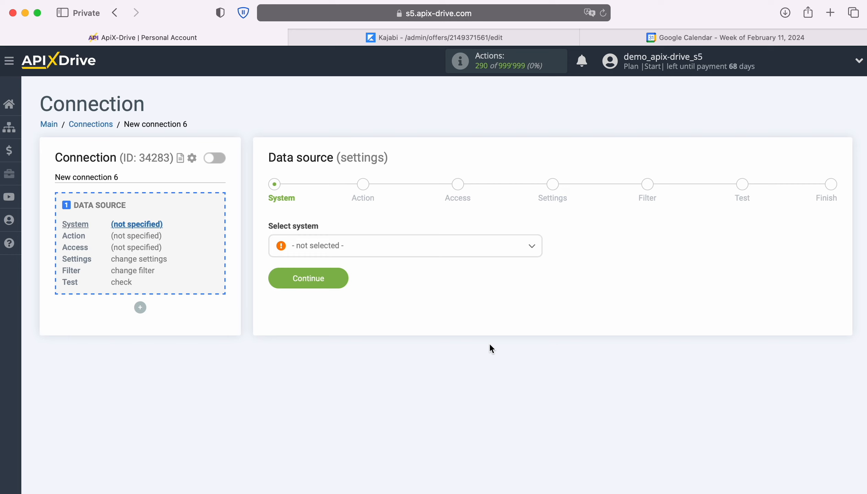
left_click(499, 247)
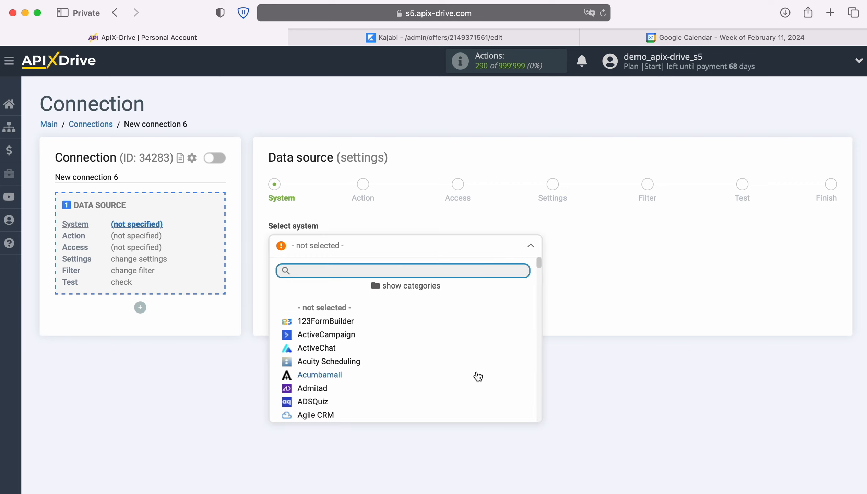
scroll(478, 375, "down", 5)
scroll(477, 375, "down", 20)
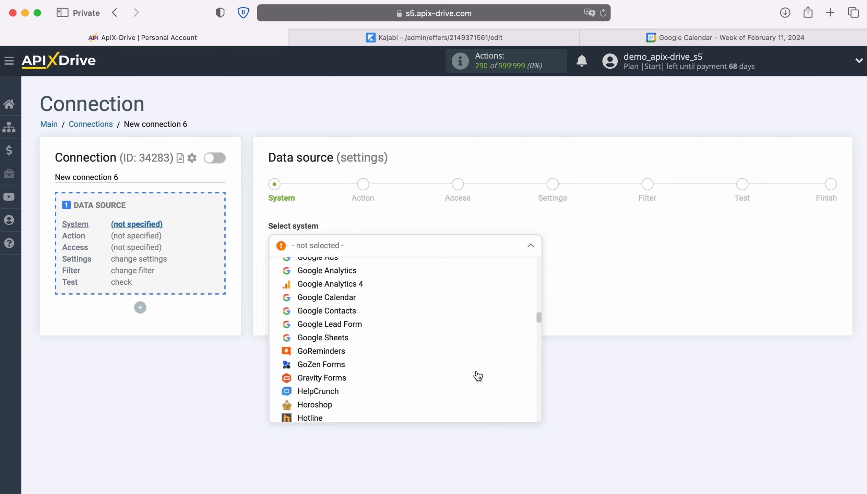
scroll(477, 375, "down", 20)
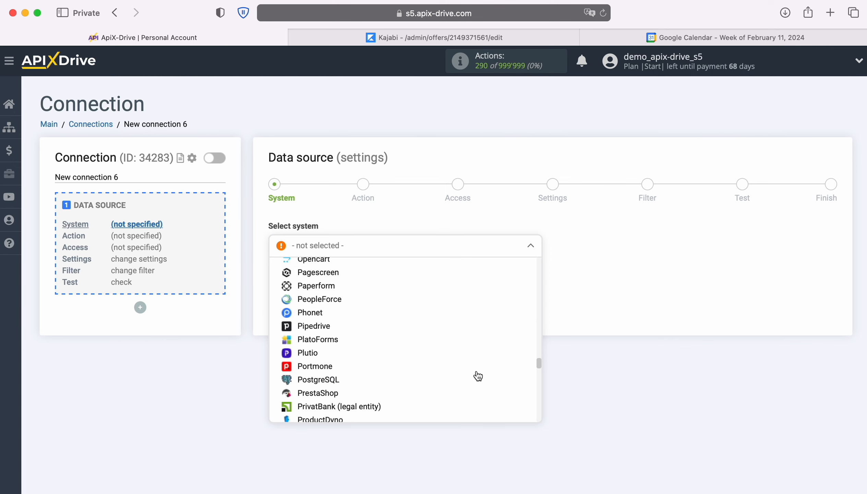
scroll(478, 376, "down", 20)
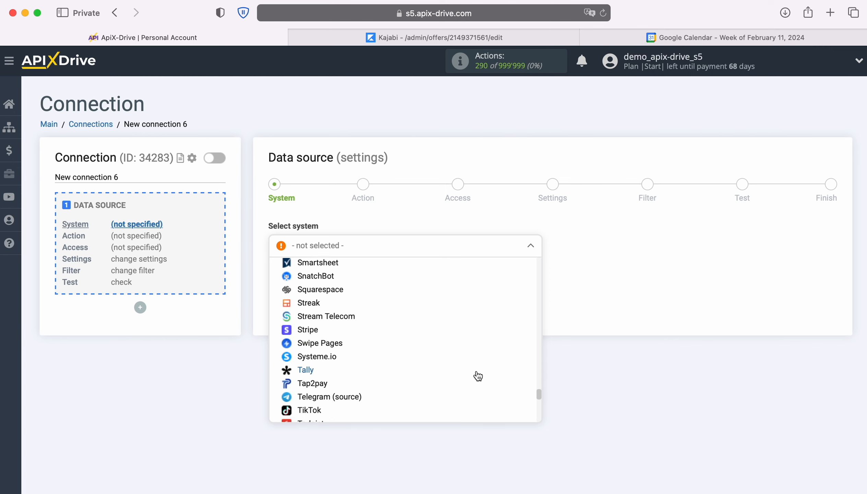
left_click(368, 404)
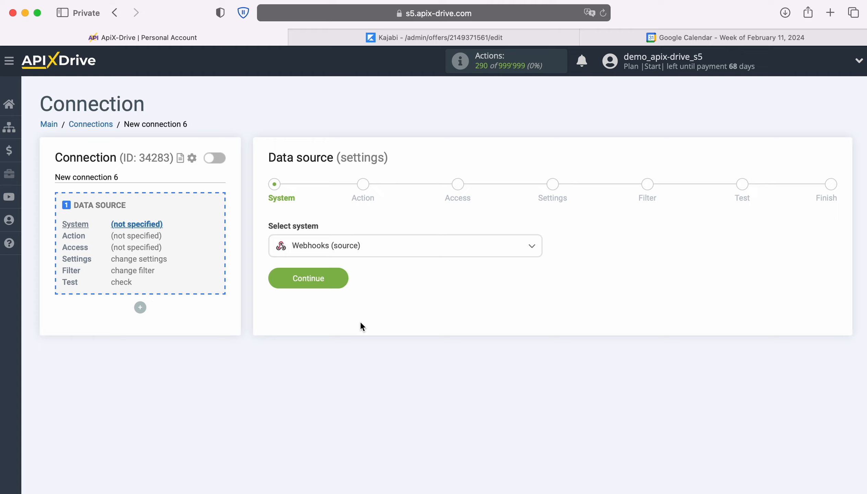
left_click(344, 280)
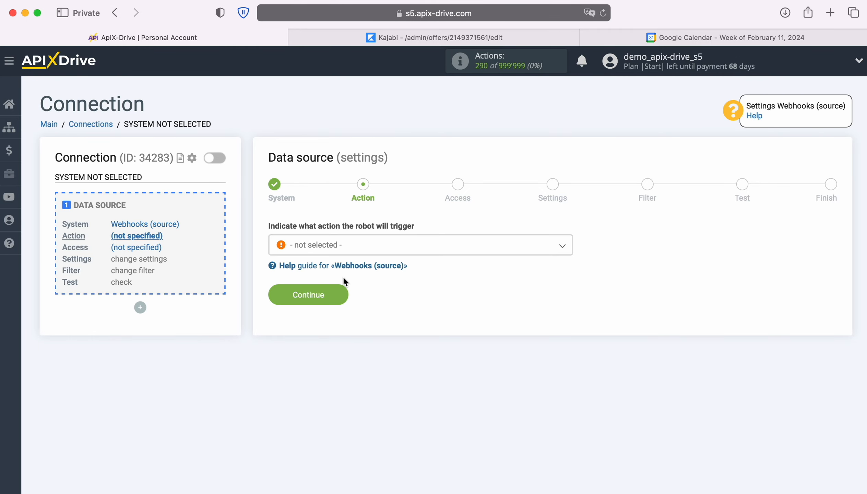
Step: Set the data source action to Get DATA and continue to the access stage
left_click(465, 245)
left_click(327, 304)
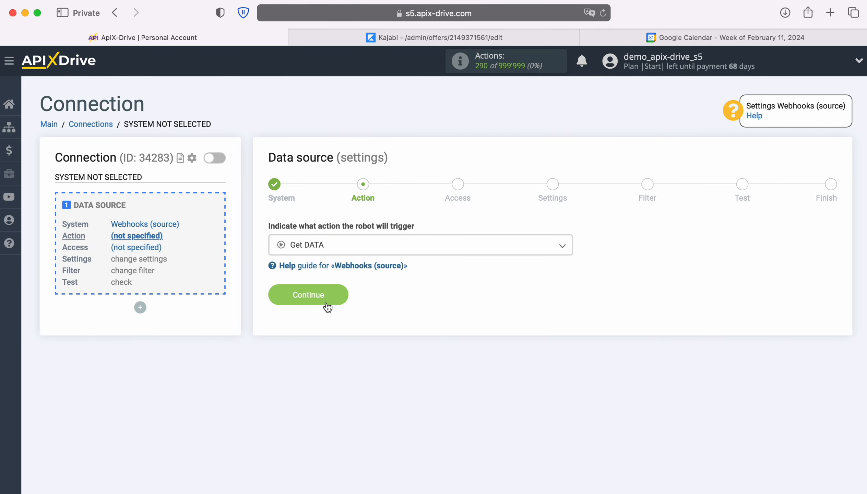
left_click(339, 294)
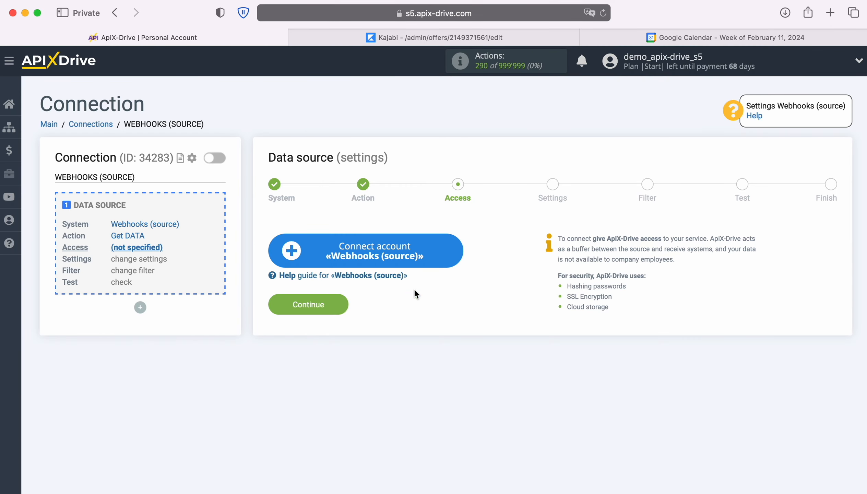
Step: Connect a Webhooks (source) account and choose it as the login for the data source
left_click(458, 259)
left_click(474, 278)
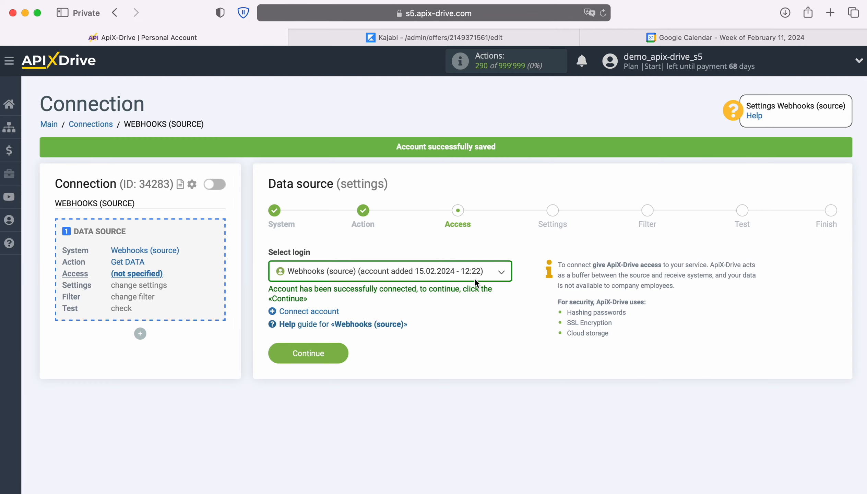
left_click(496, 276)
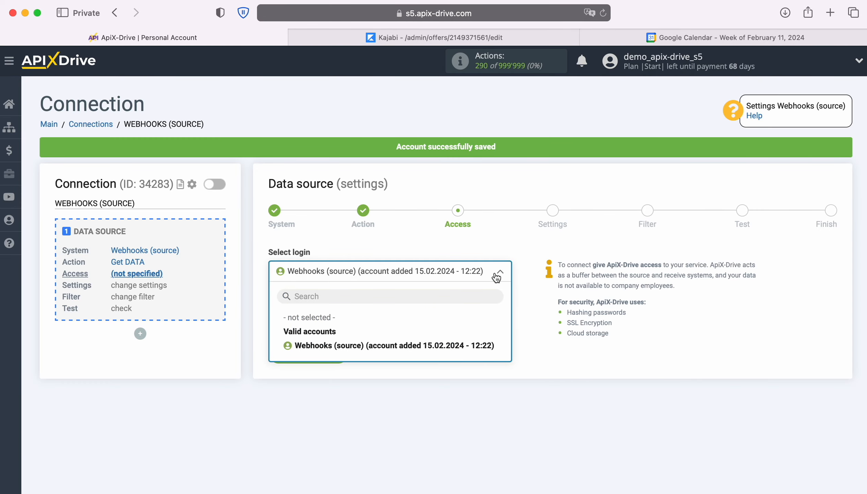
left_click(481, 345)
left_click(334, 355)
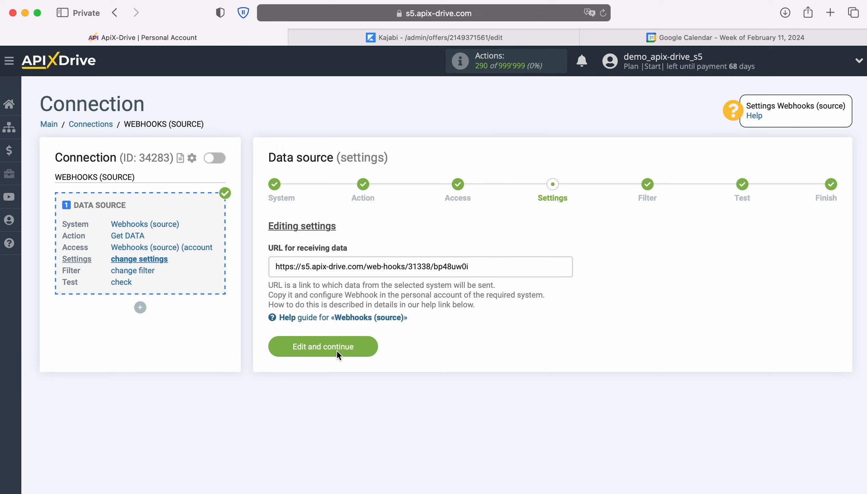
Step: Copy the data source's URL for receiving data
left_click_drag(261, 267, 475, 267)
right_click(454, 268)
left_click(470, 333)
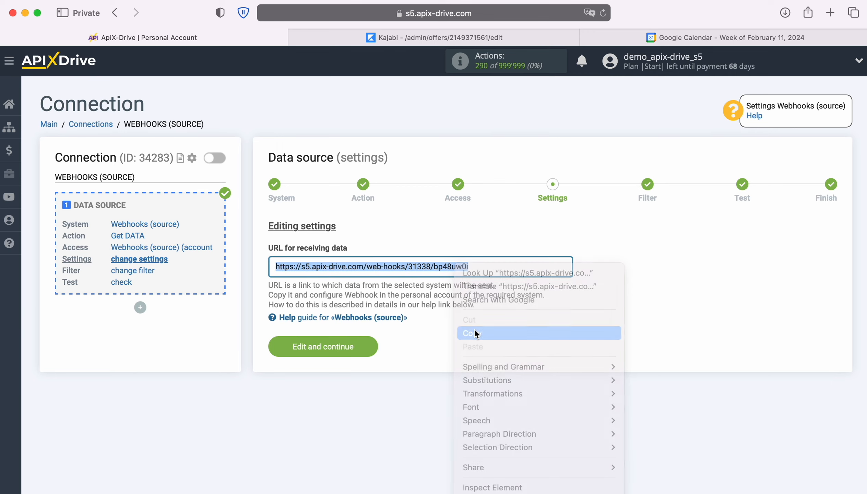
Step: Switch to Kajabi and save the copied URL as the Purchase Webhook URL of the New product offer
left_click(398, 36)
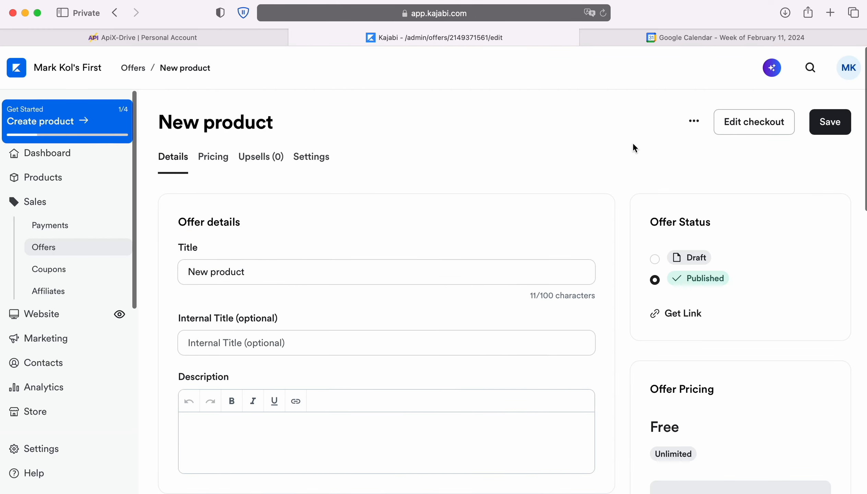
left_click(693, 122)
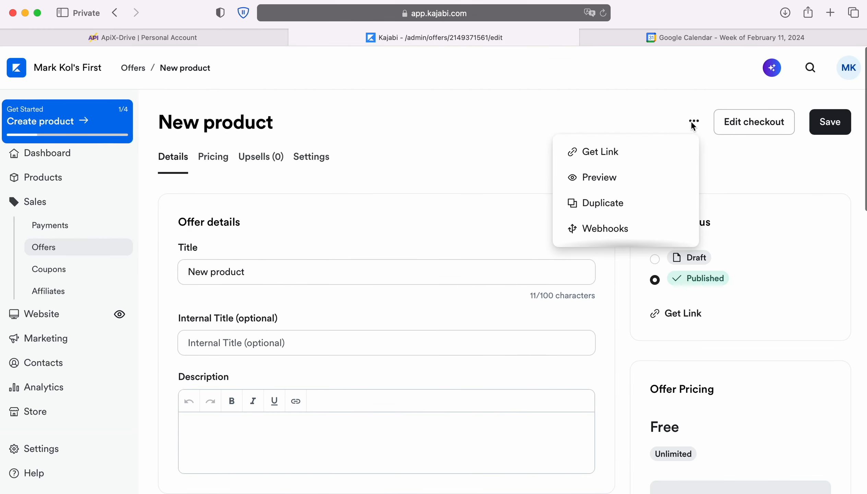
left_click(630, 228)
left_click(338, 378)
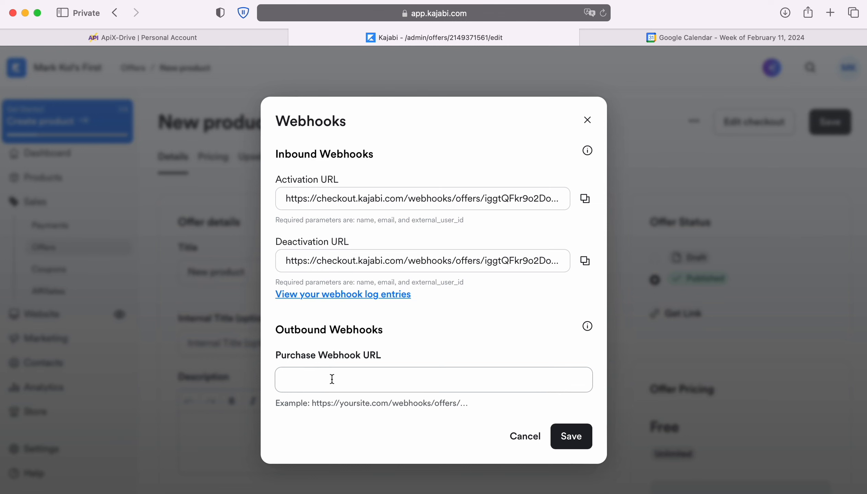
right_click(332, 379)
left_click(366, 411)
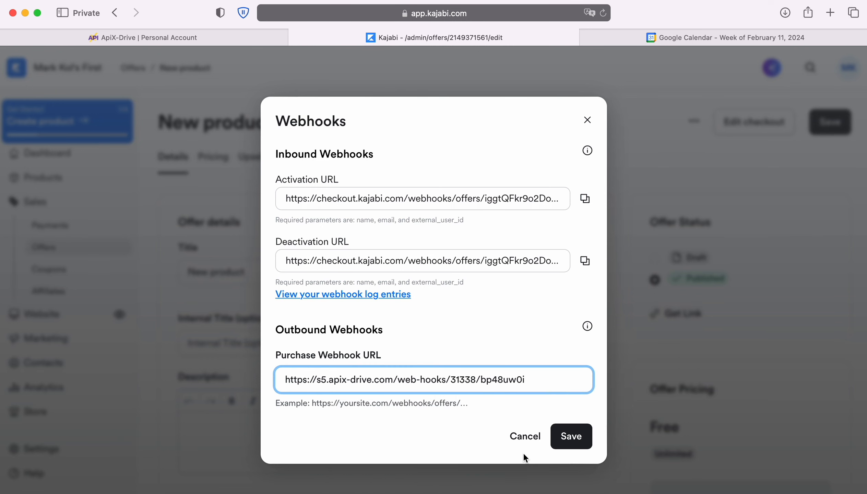
left_click(573, 437)
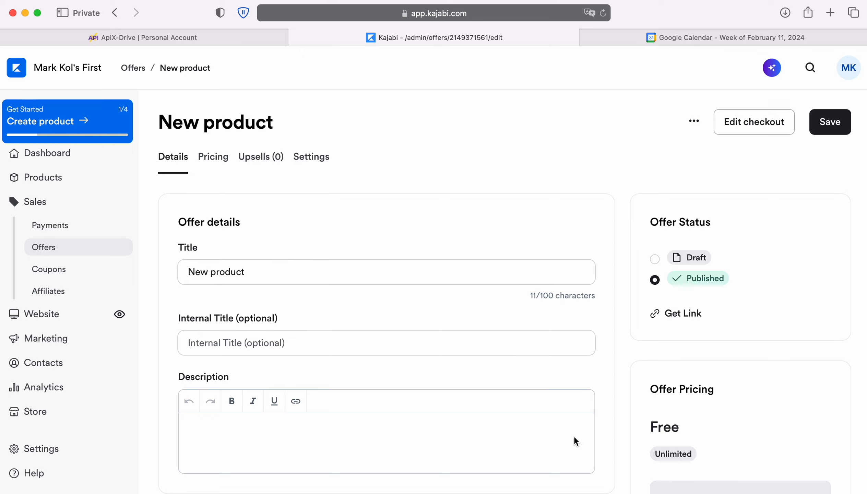
Step: Reopen the offer's webhooks and send a test to the Purchase Webhook URL
left_click(694, 124)
left_click(651, 233)
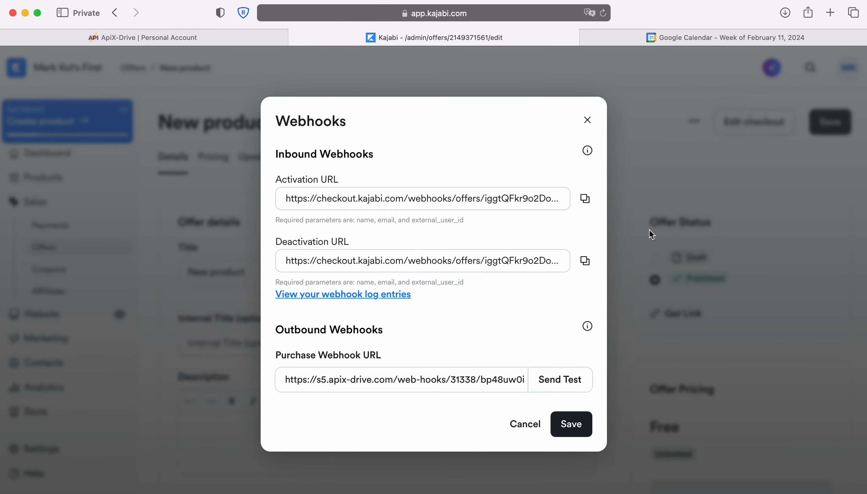
left_click(552, 384)
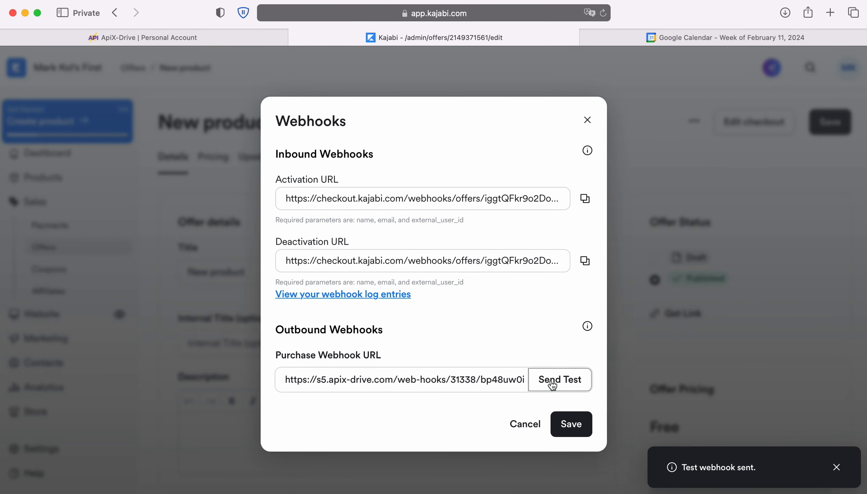
Step: Switch to ApiX-Drive and complete the data source setup without a filter, accepting the loaded test data
left_click(214, 34)
left_click(374, 346)
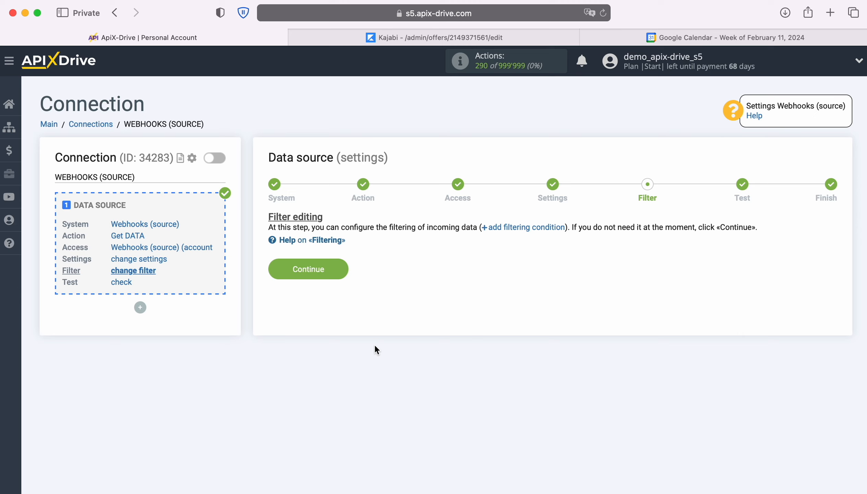
left_click(342, 268)
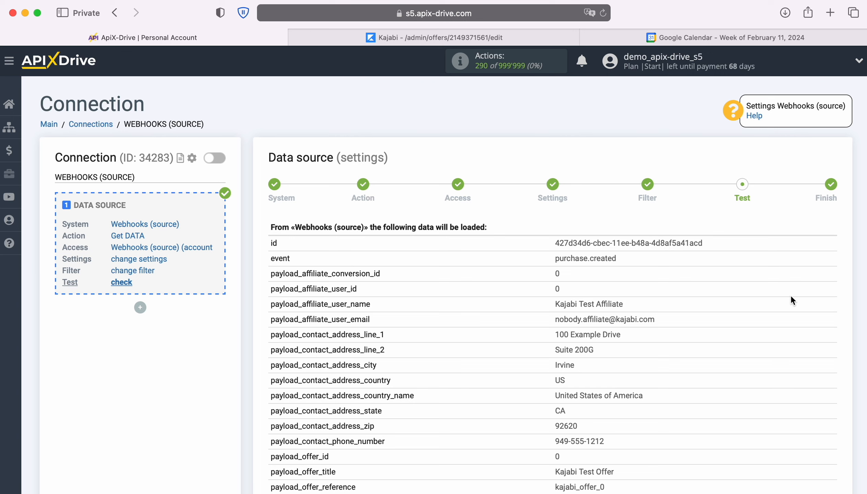
scroll(792, 296, "down", 5)
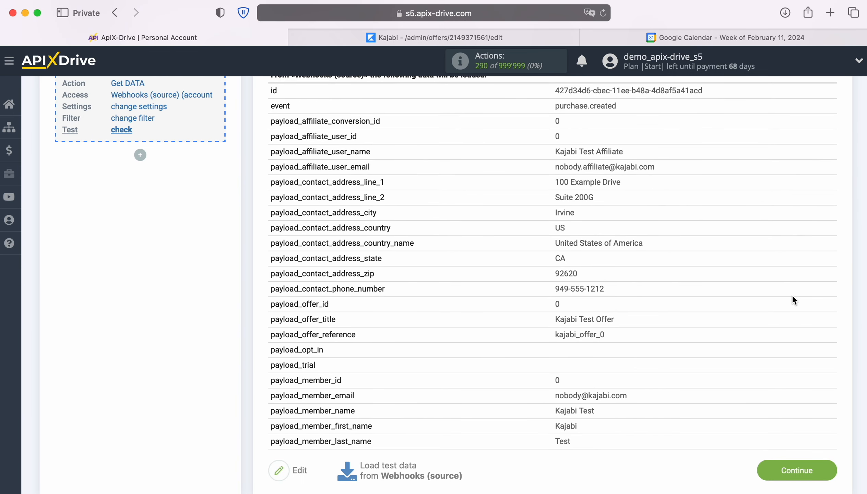
left_click(827, 466)
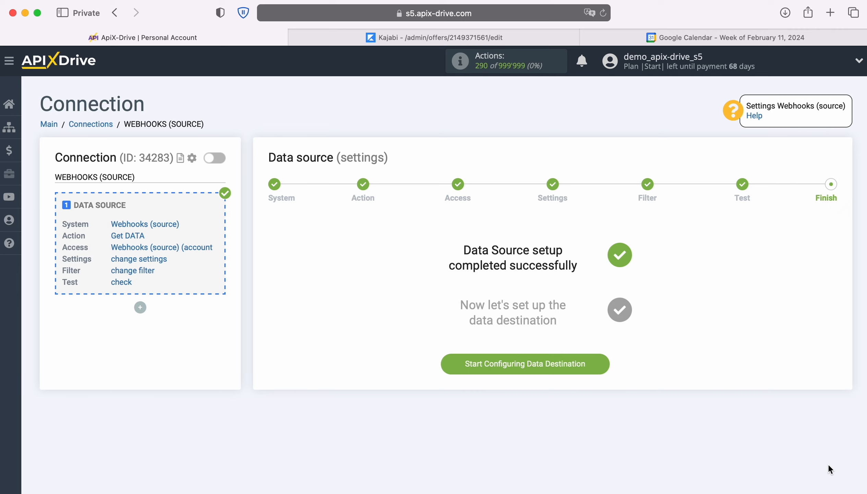
Step: Start configuring the data destination and set its system to Google Calendar
left_click(604, 362)
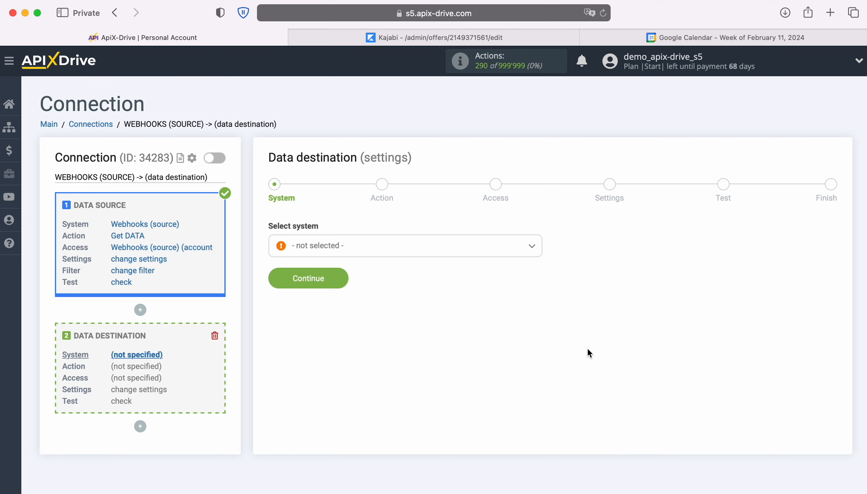
left_click(499, 256)
scroll(503, 348, "down", 8)
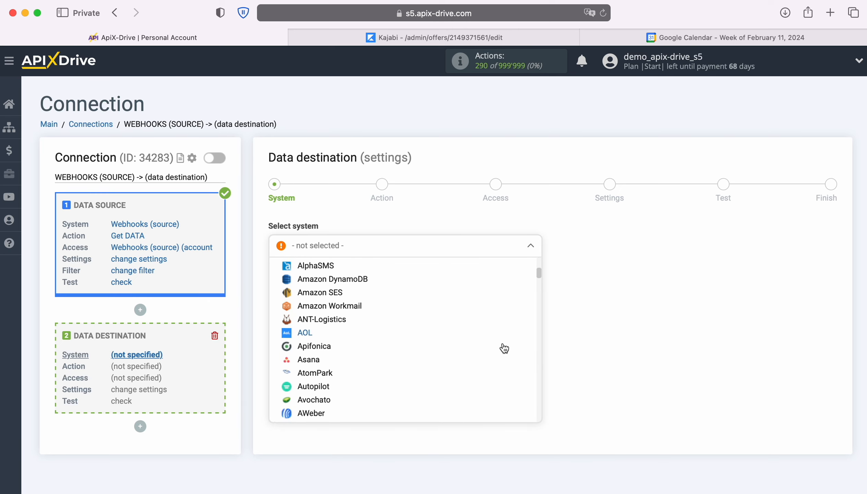
scroll(504, 348, "down", 10)
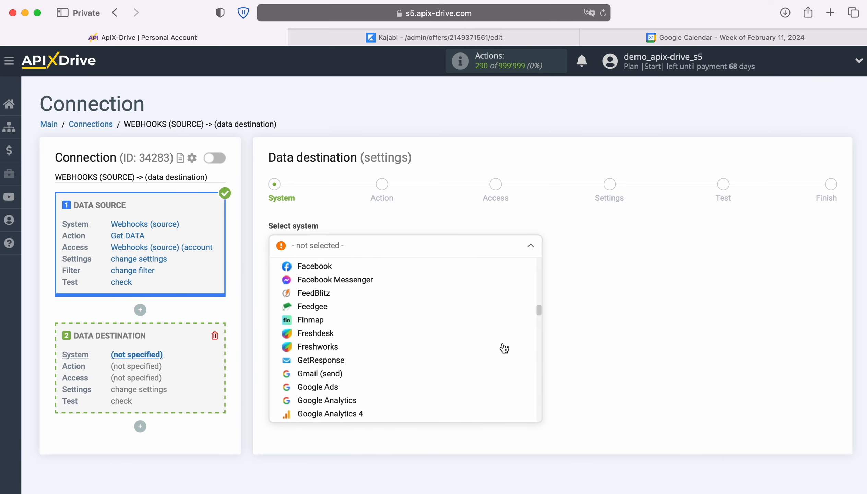
left_click(351, 362)
left_click(338, 275)
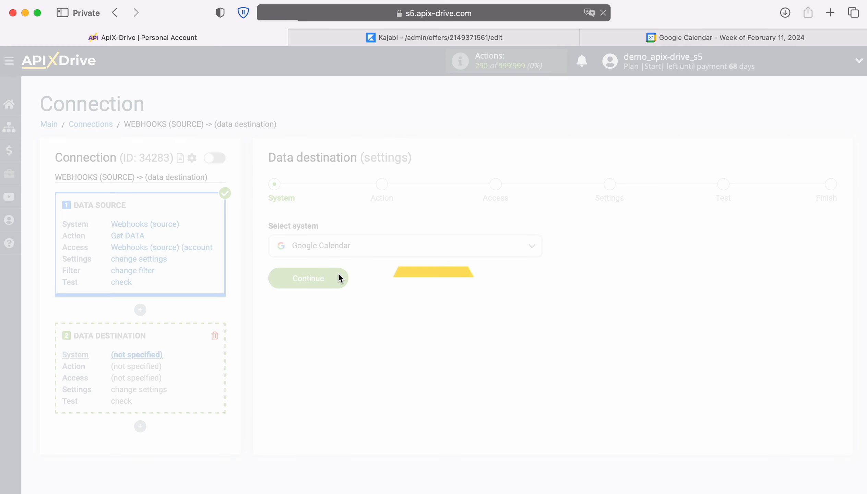
Step: Set the data destination action to Create EVENT and continue to the access stage
left_click(486, 246)
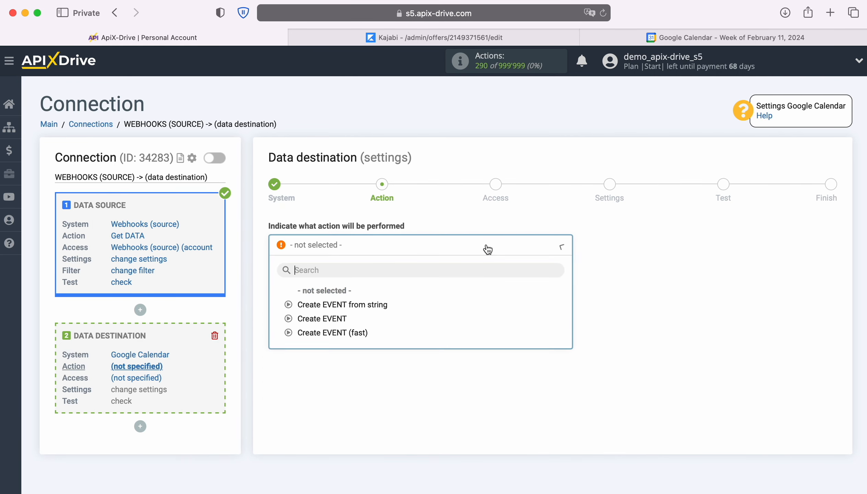
left_click(330, 317)
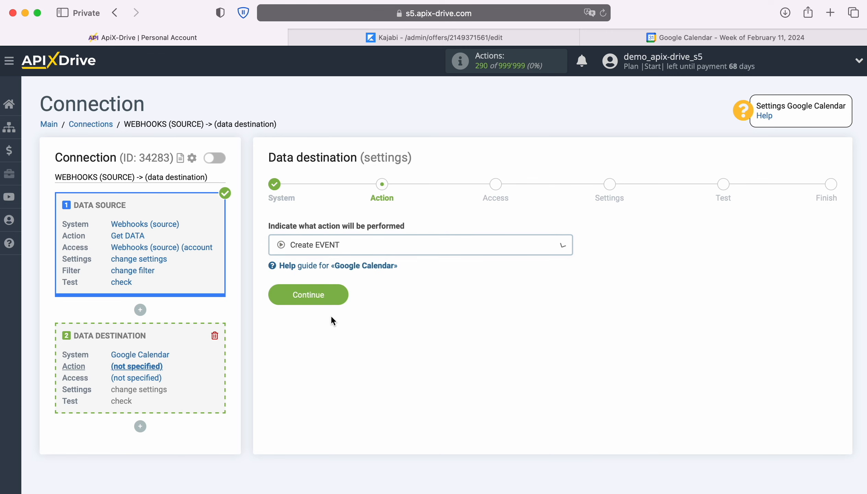
left_click(338, 295)
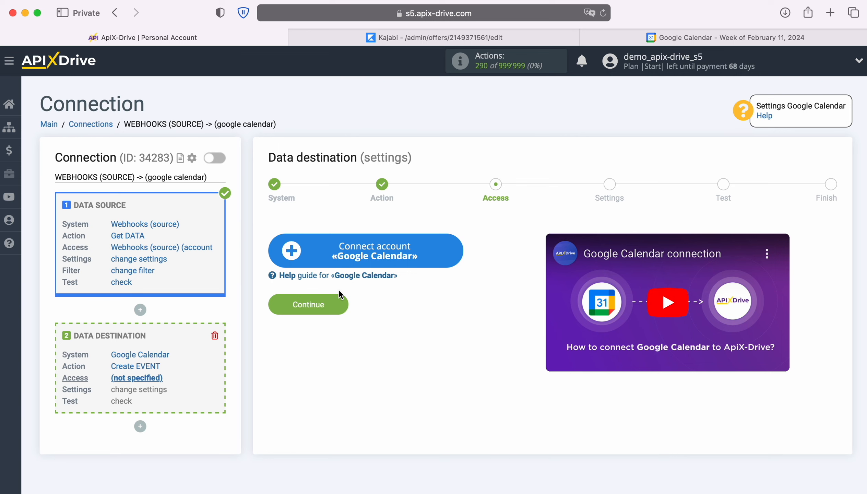
Step: Start connecting a Google Calendar account and sign in to Google with the saved account e-mail and password
left_click(459, 248)
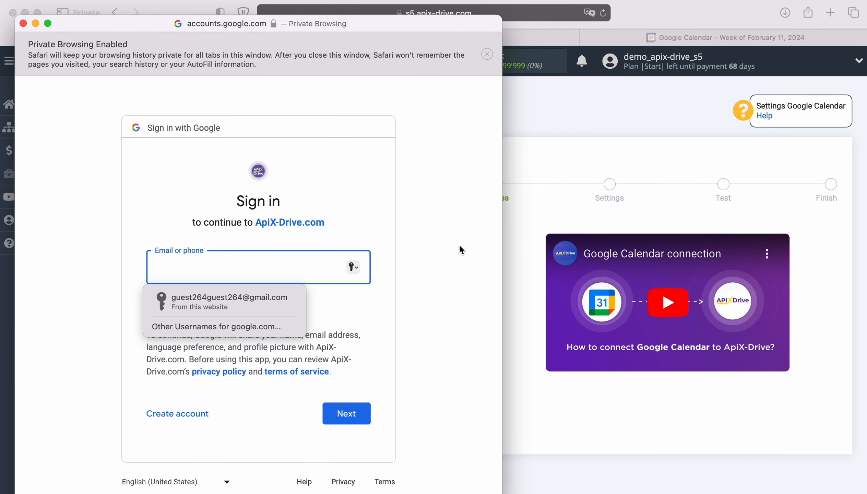
left_click(284, 302)
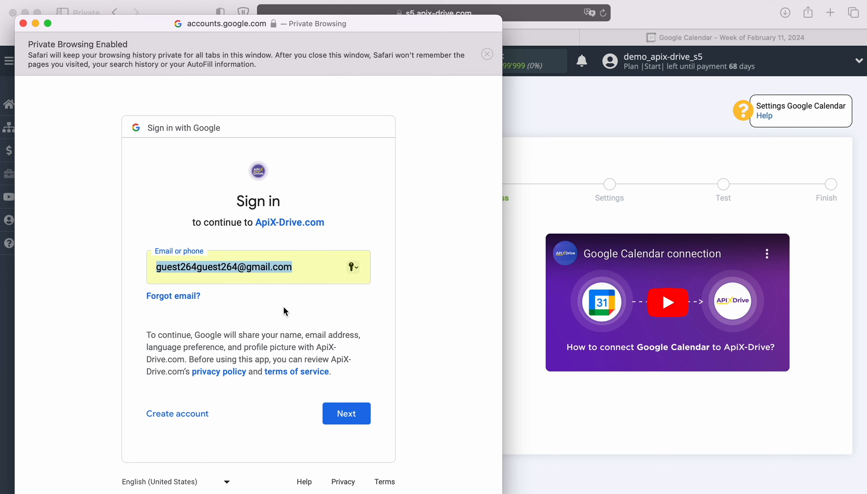
left_click(363, 411)
left_click(254, 302)
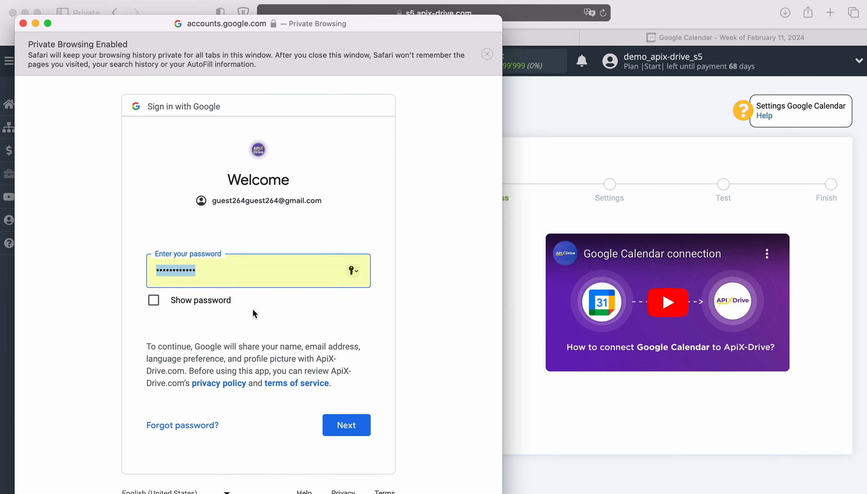
left_click(362, 423)
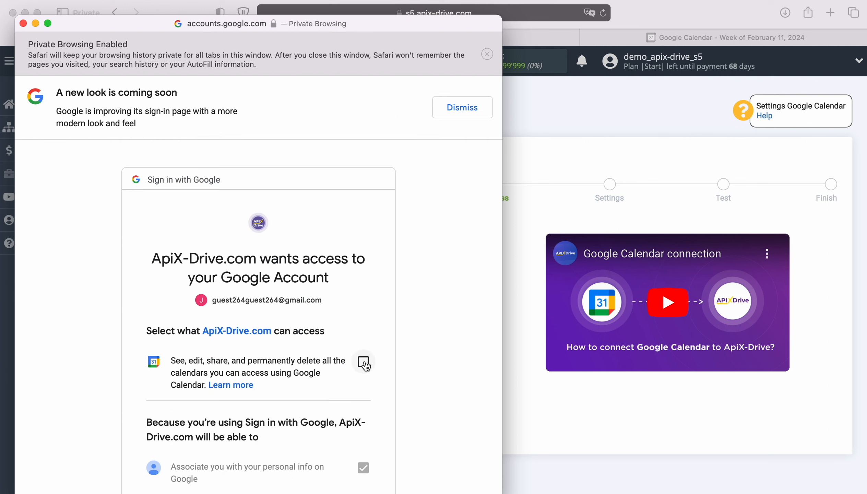
Step: Grant ApiX-Drive permission to see, edit, share and delete the Google account's calendars, and complete the authorization
left_click(363, 362)
scroll(426, 372, "down", 8)
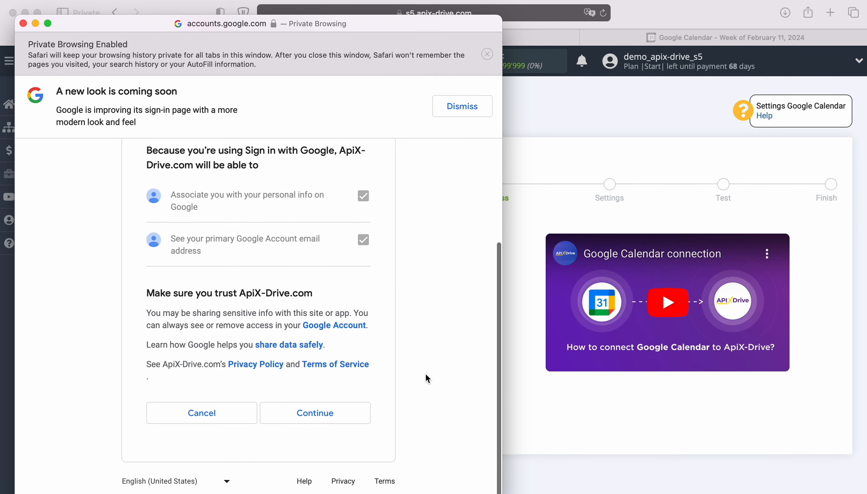
left_click(357, 413)
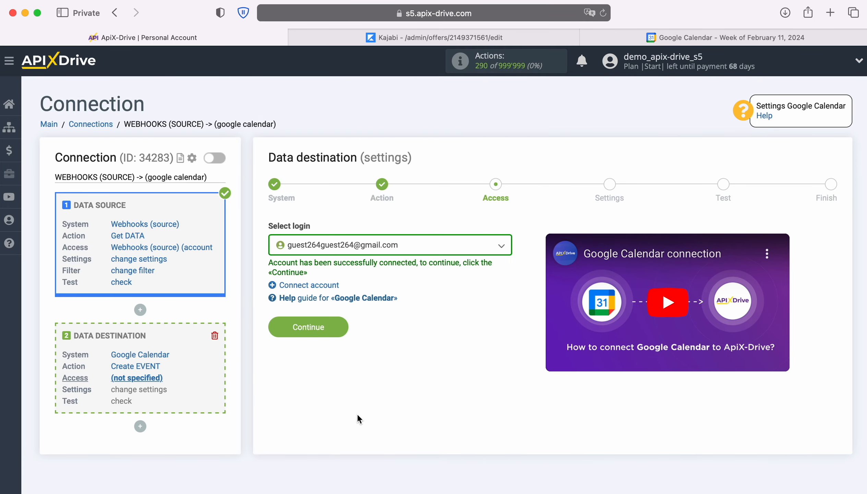
Step: Select the newly connected Google account as the data destination login and continue to the settings stage
left_click(490, 249)
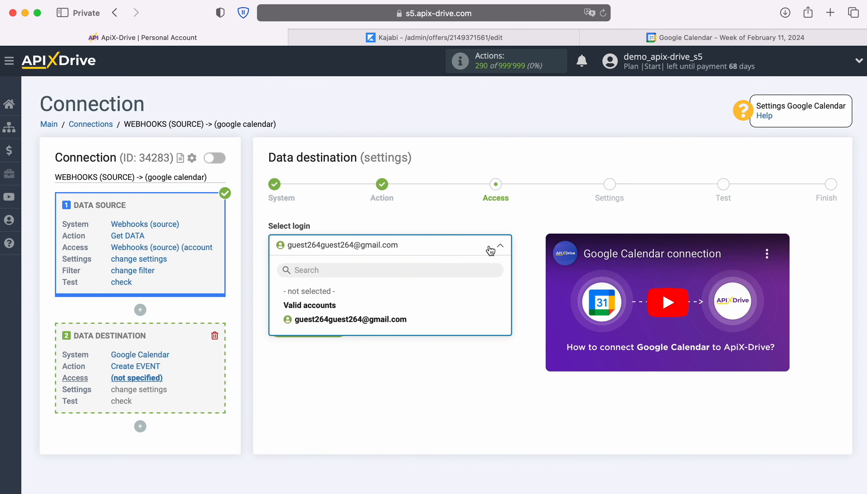
left_click(402, 319)
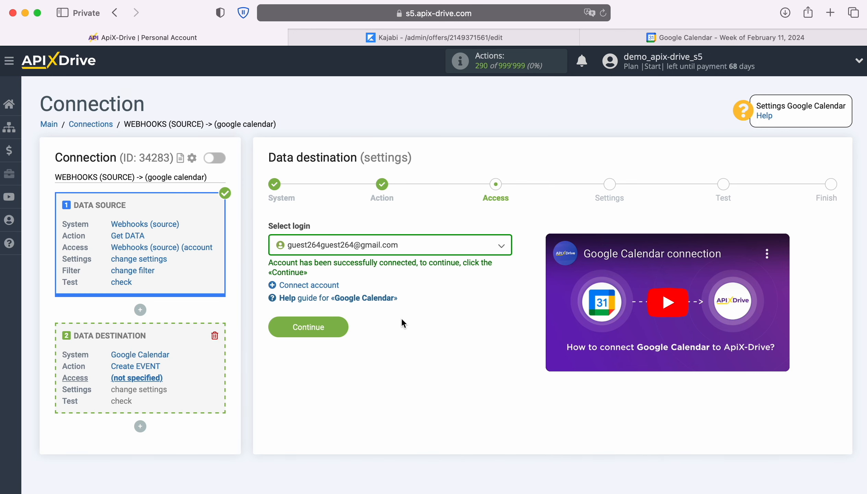
left_click(342, 325)
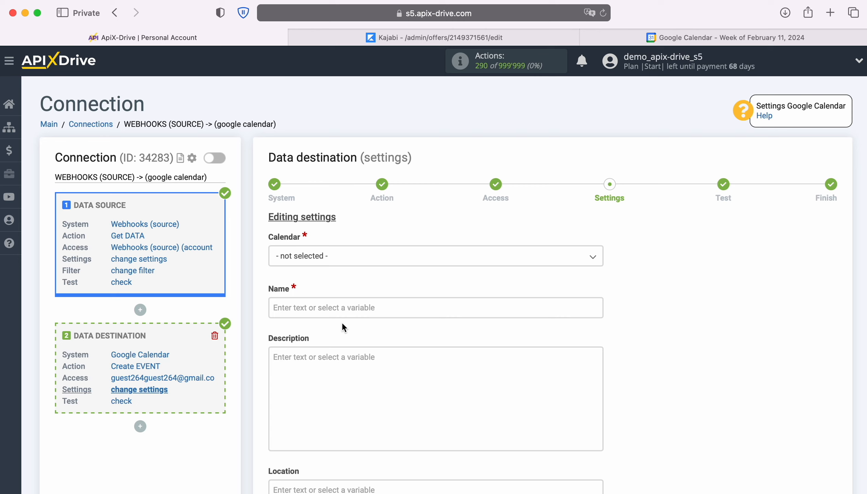
Step: Choose the guest calendar listed without an e-mail domain and fill the event Name with the payload_member_first_name and payload_member_last_name variables
left_click(340, 259)
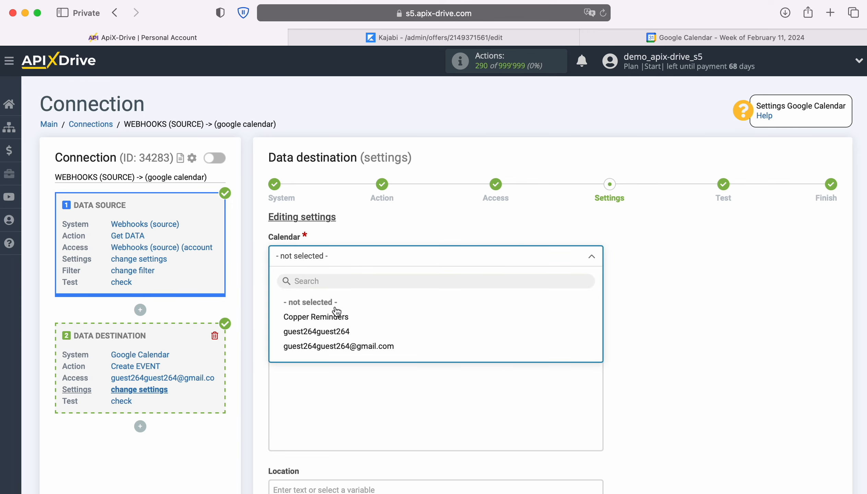
left_click(335, 332)
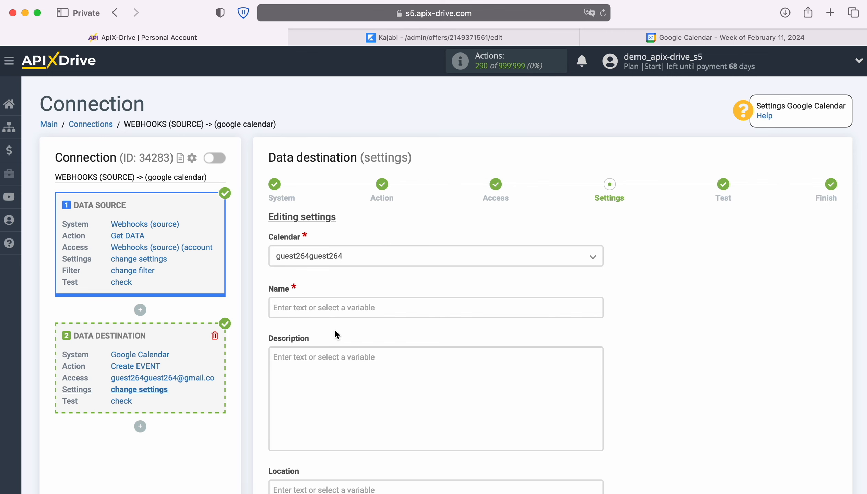
left_click(328, 306)
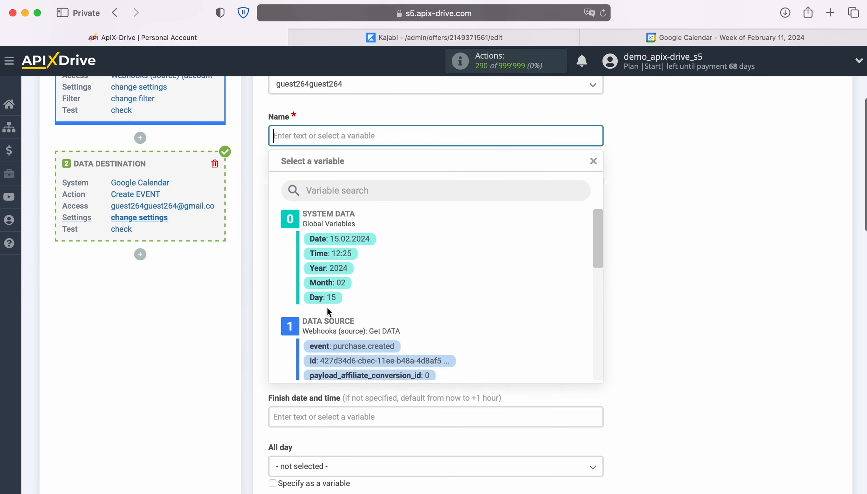
scroll(519, 309, "down", 5)
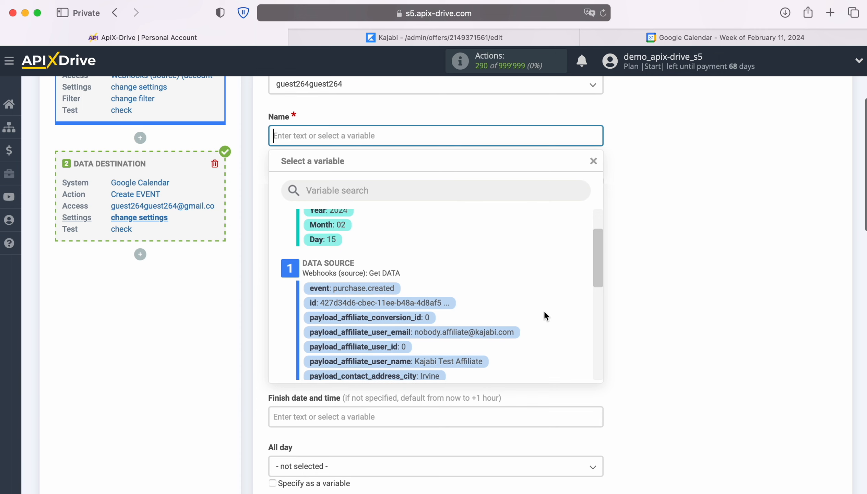
scroll(545, 313, "down", 5)
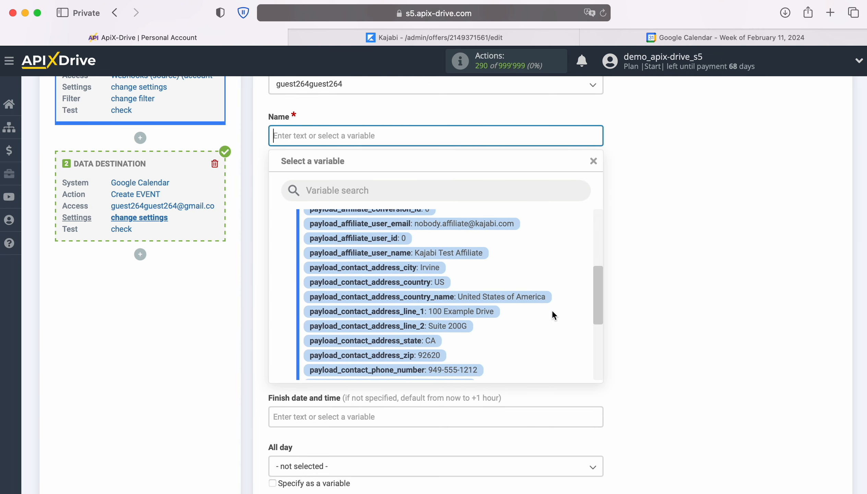
scroll(552, 313, "down", 3)
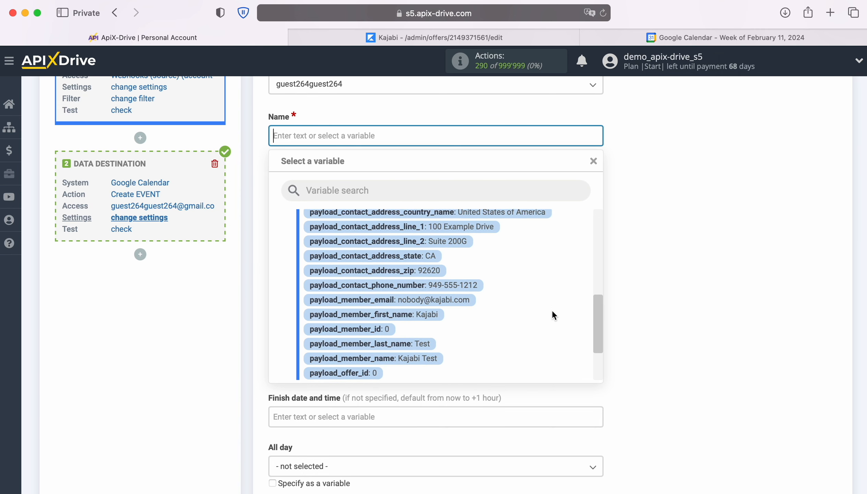
left_click(425, 308)
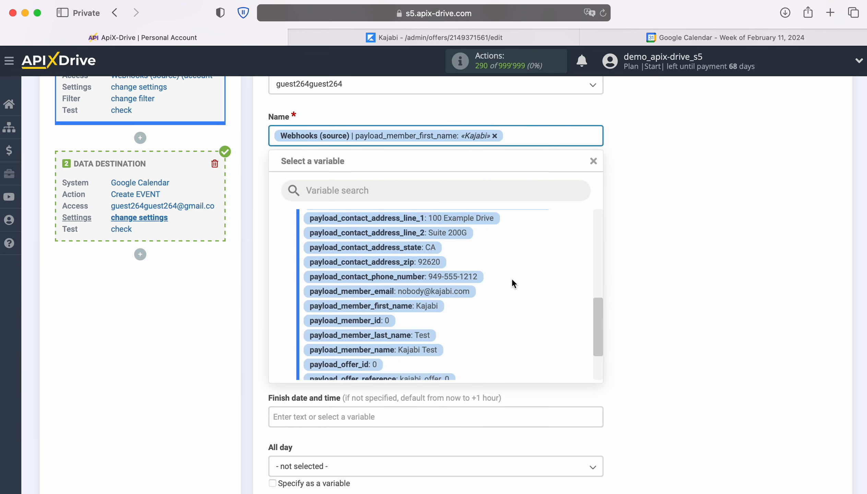
scroll(510, 287, "down", 2)
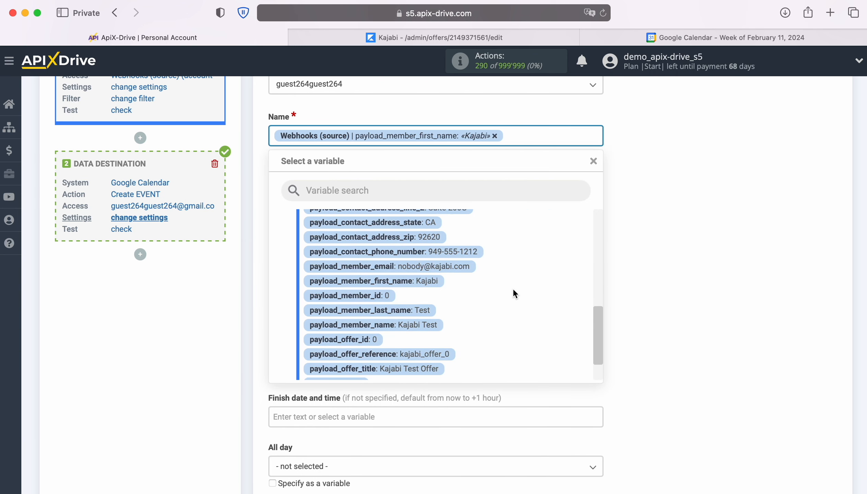
scroll(513, 290, "down", 2)
scroll(514, 290, "down", 1)
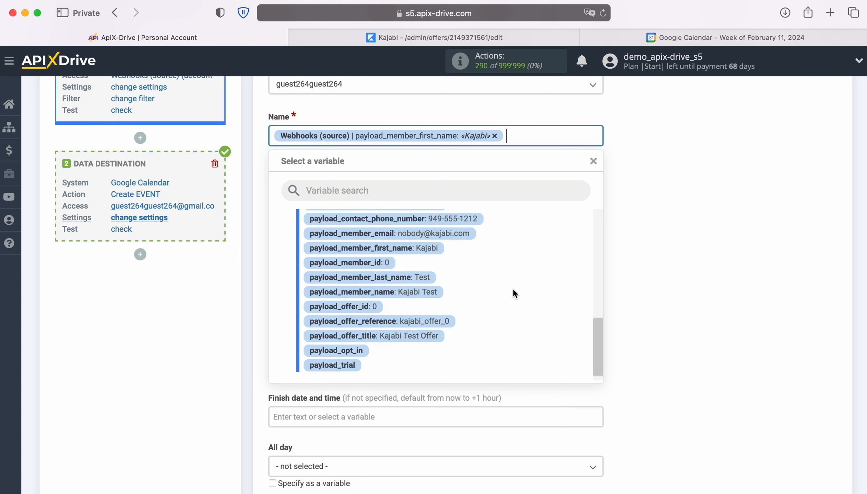
left_click(417, 268)
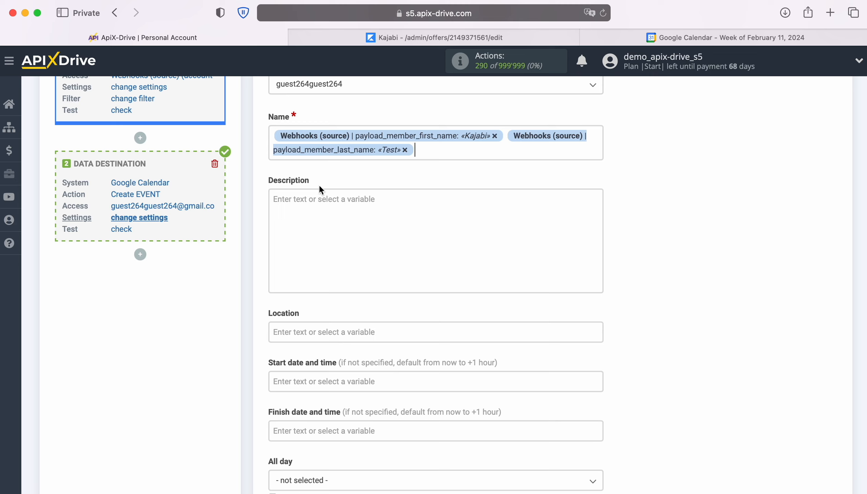
Step: Insert the text "New Lead from Kajabi" before the variables in the event Name
left_click(272, 136)
type("New L ")
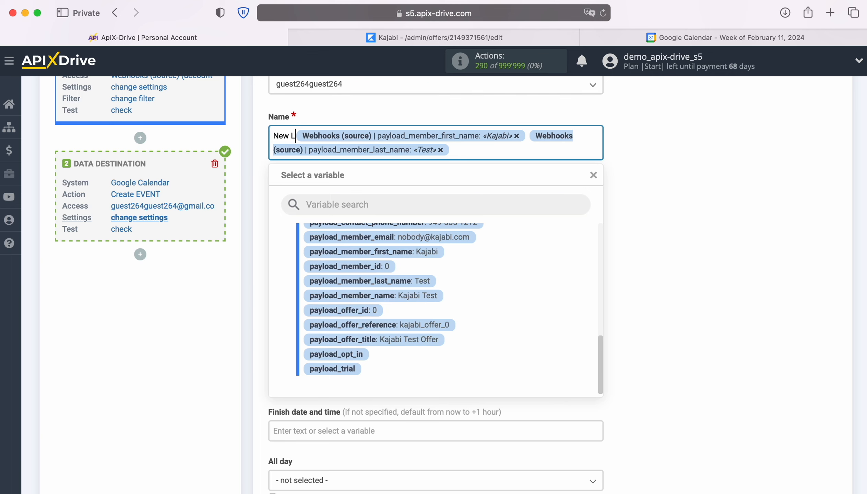
type("ead from Kaja")
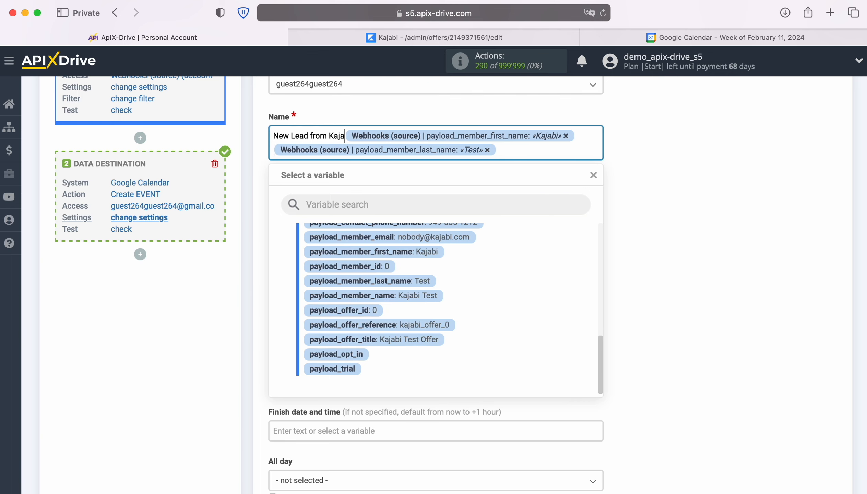
type("bi")
Step: Start the event Description with a "Date" line containing the system Date and Time variables
left_click(374, 213)
type("Da")
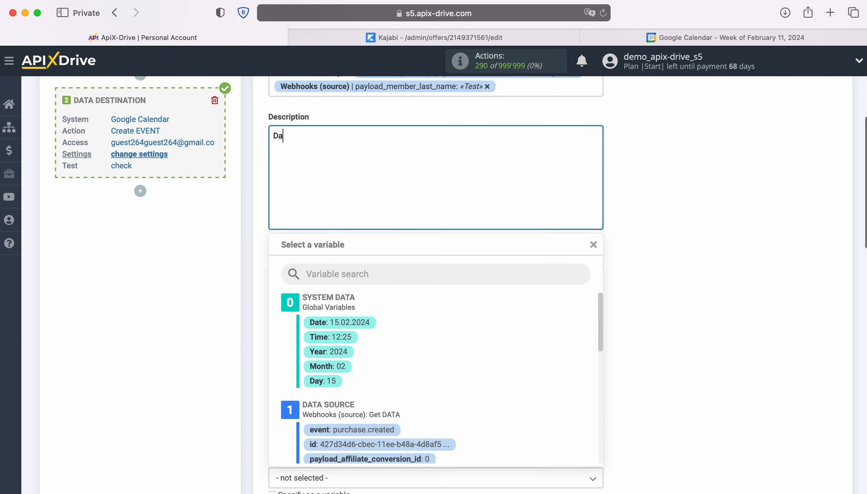
type("te")
scroll(528, 356, "down", 5)
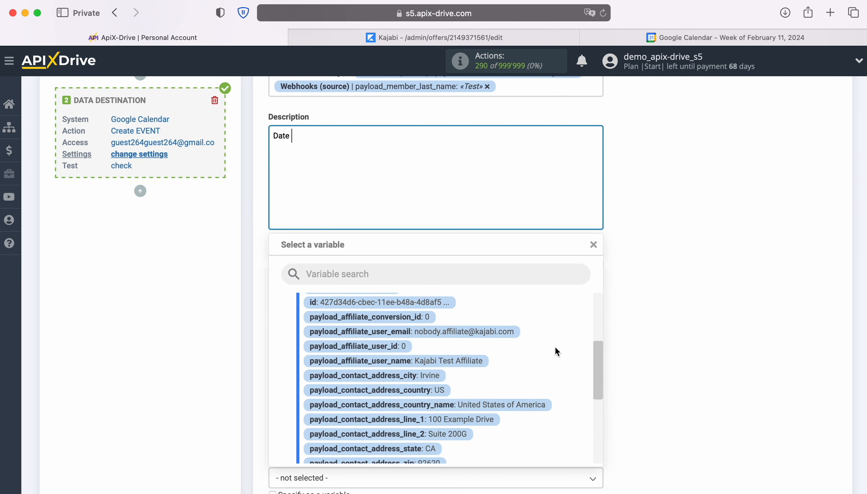
scroll(555, 346, "down", 5)
scroll(555, 346, "up", 15)
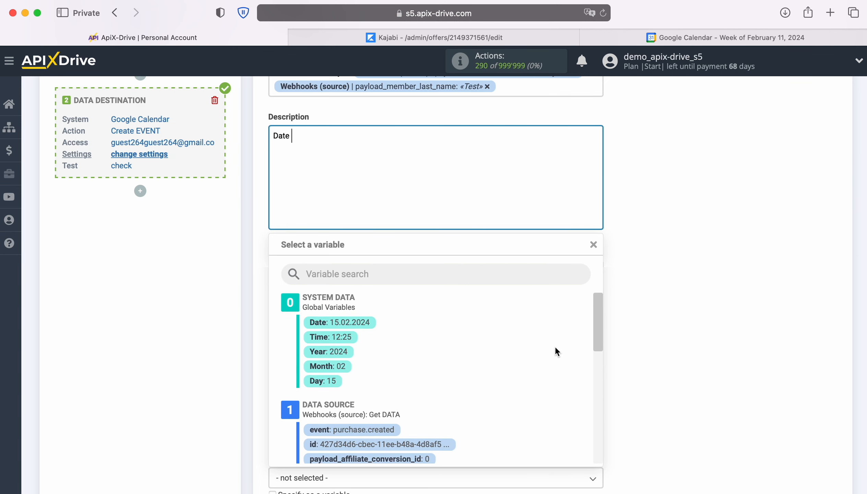
left_click(358, 322)
left_click(443, 180)
left_click(346, 336)
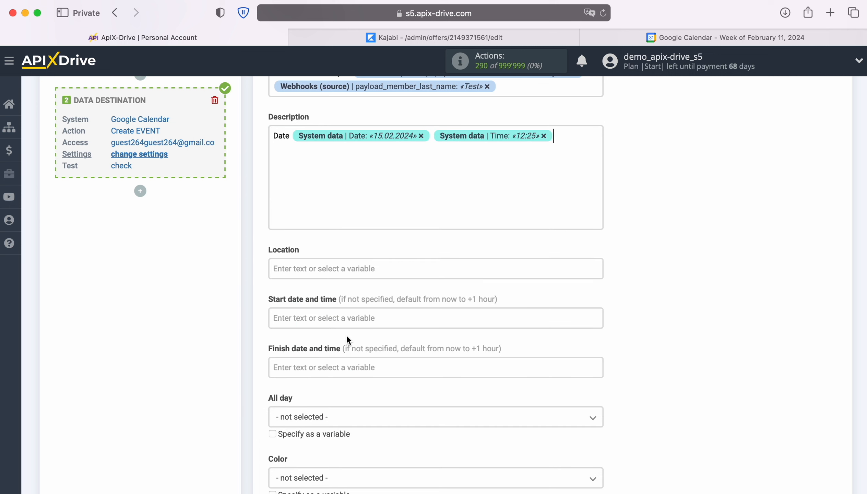
Step: Add a "Name" line to the Description with the payload_member_first_name and payload_member_last_name variables
key("Return")
type("Name")
left_click(355, 150)
scroll(536, 390, "down", 10)
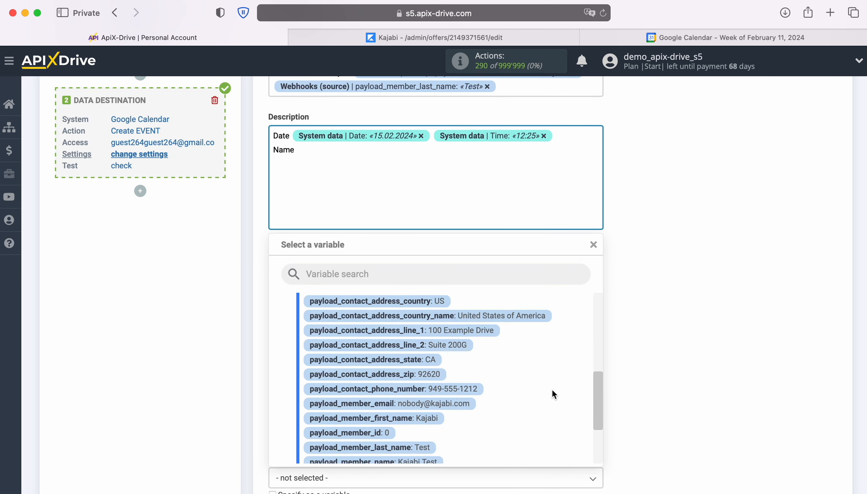
left_click(413, 377)
left_click(545, 155)
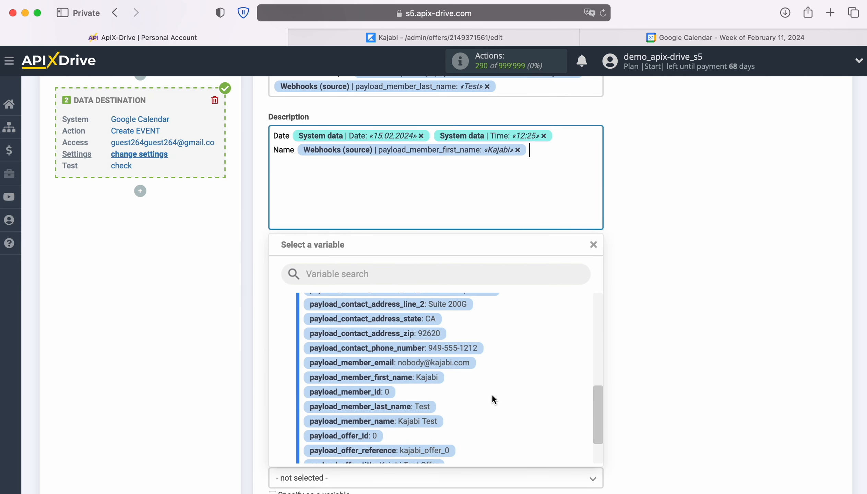
left_click(422, 407)
Step: Add an "Email" line with payload_member_email and a "Phone" line with payload_contact_phone_number to the Description
key("Return")
type("Email")
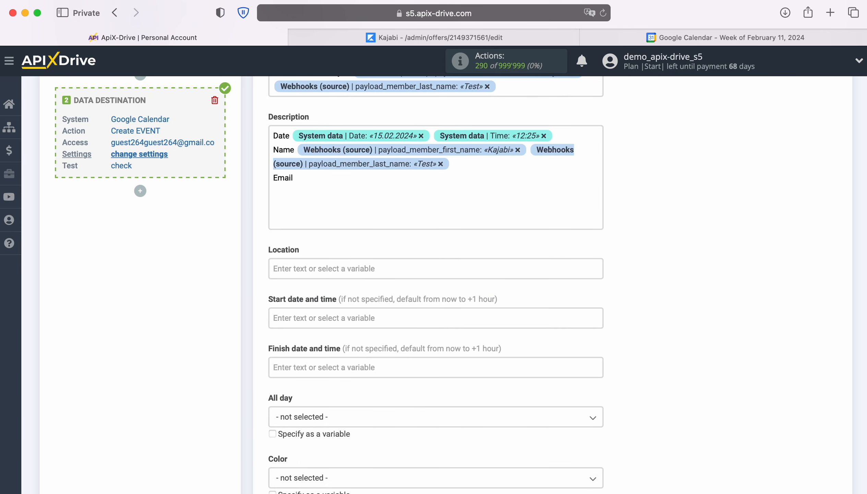
left_click(368, 183)
left_click(459, 363)
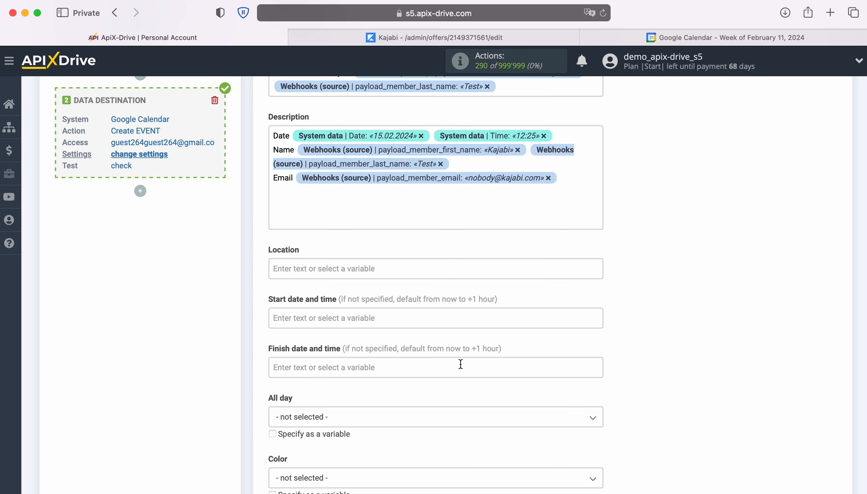
key("Return")
type("Phone")
left_click(424, 225)
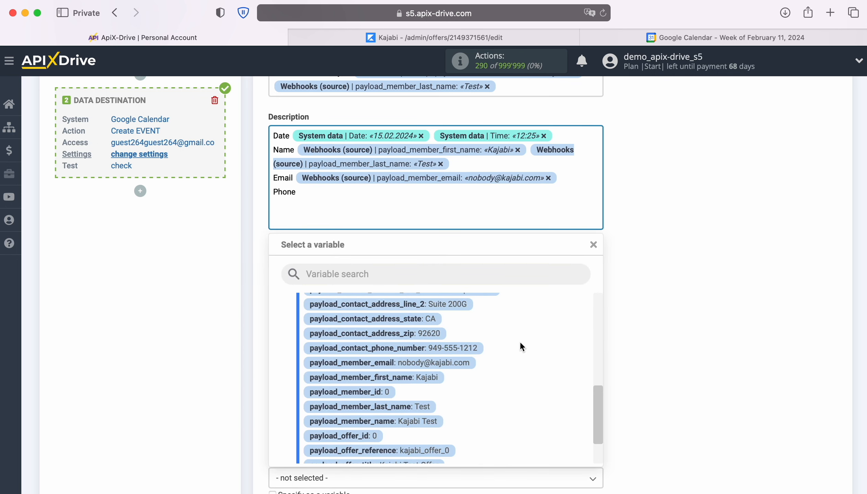
left_click(464, 348)
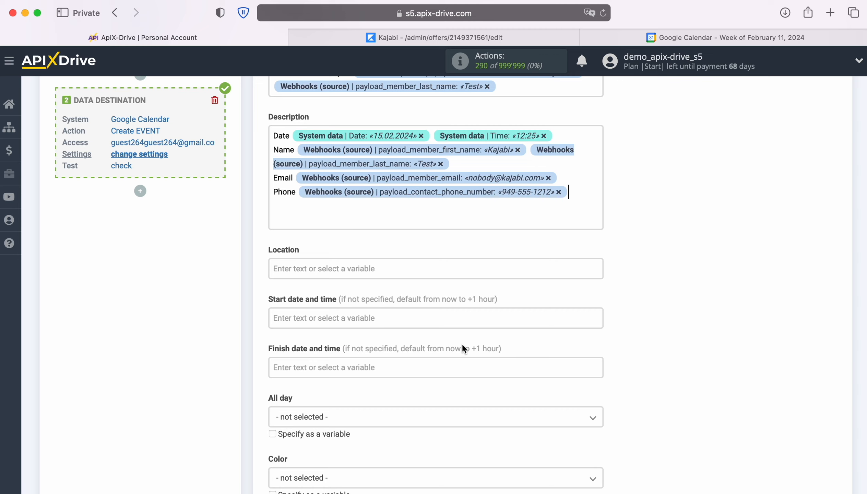
Step: Set the event's start date and time to the system Date and Time variables
scroll(463, 348, "down", 1)
left_click(399, 296)
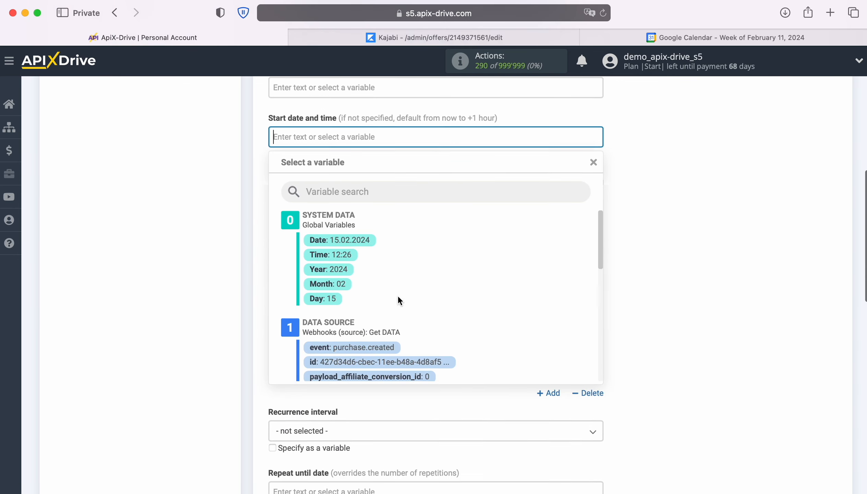
left_click(349, 240)
left_click(430, 134)
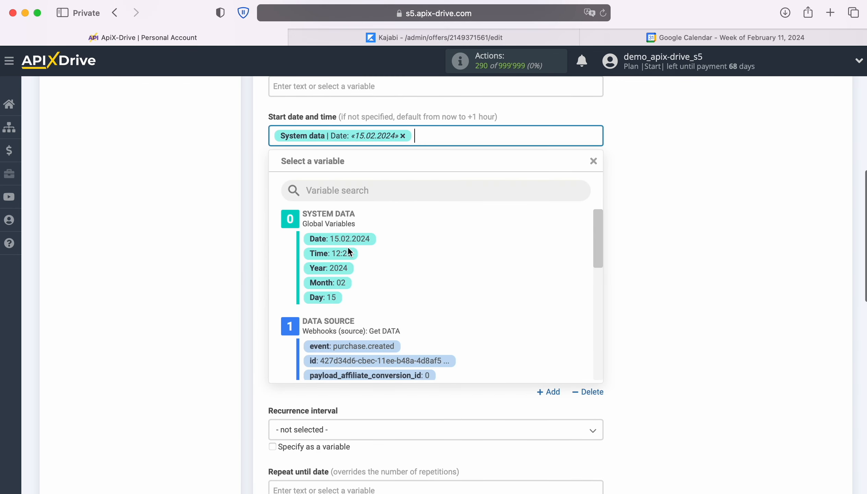
left_click(341, 250)
Step: Set the event's finish date and time to the system Date and Time variables
left_click(319, 185)
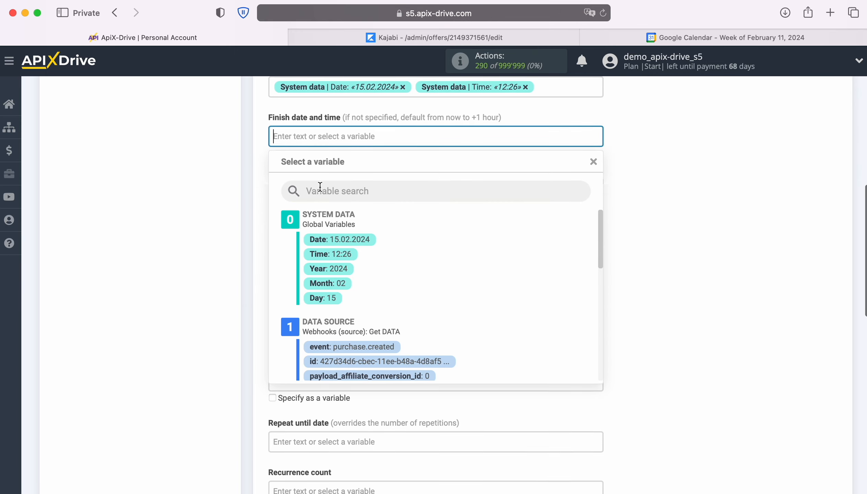
left_click(341, 239)
left_click(434, 138)
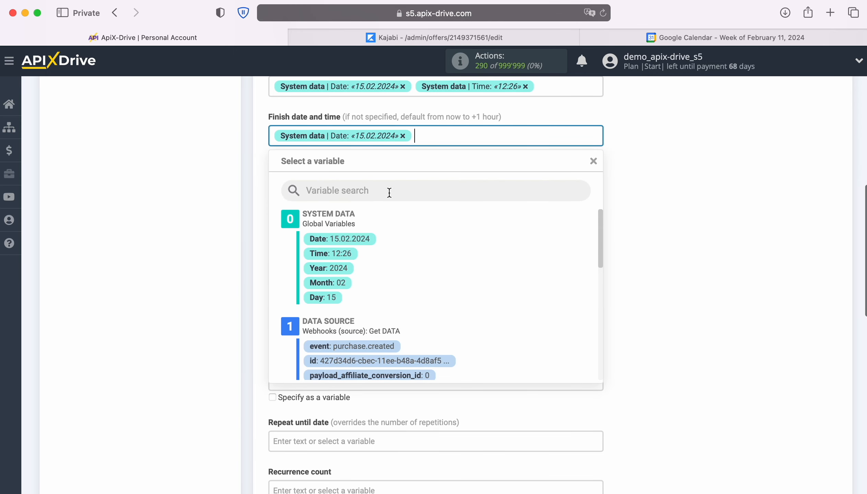
left_click(340, 254)
Step: Save the data destination settings, leaving the remaining fields empty, and send test data to Google Calendar
scroll(677, 253, "down", 3)
scroll(677, 253, "down", 5)
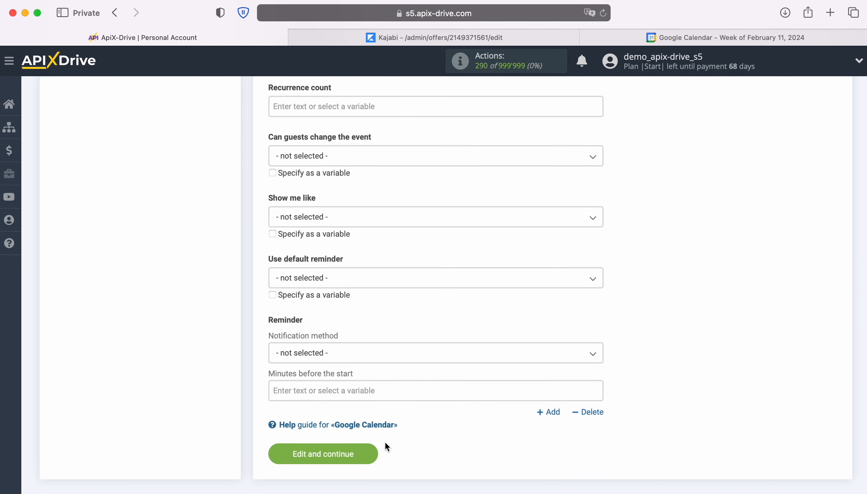
left_click(372, 449)
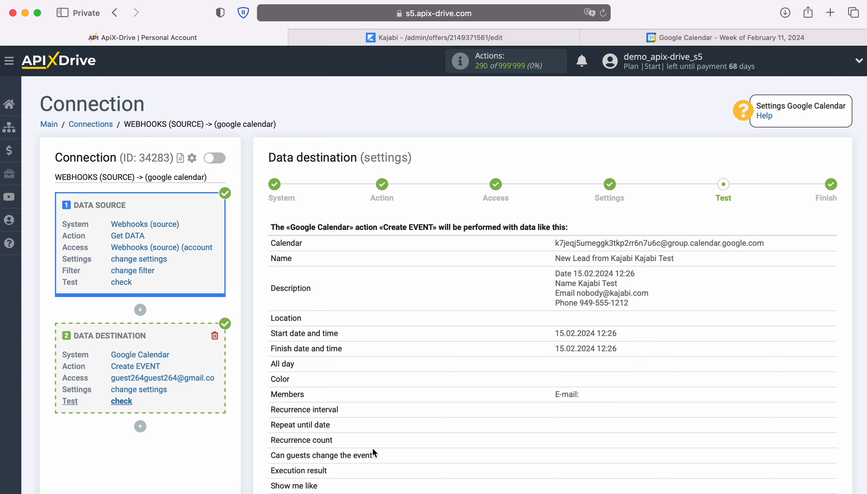
scroll(791, 350, "down", 5)
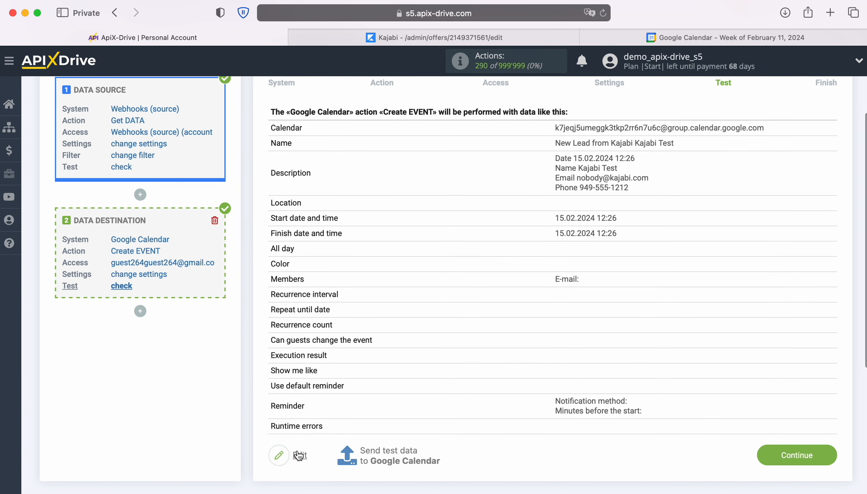
left_click(388, 450)
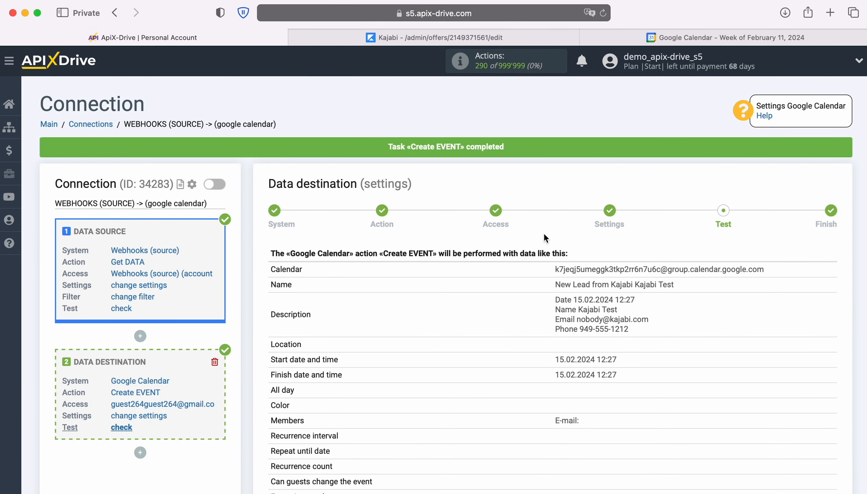
Step: Examine the details of the "New Lead from Kajabi" event on February 15 in Google Calendar and return to ApiX-Drive
left_click(653, 39)
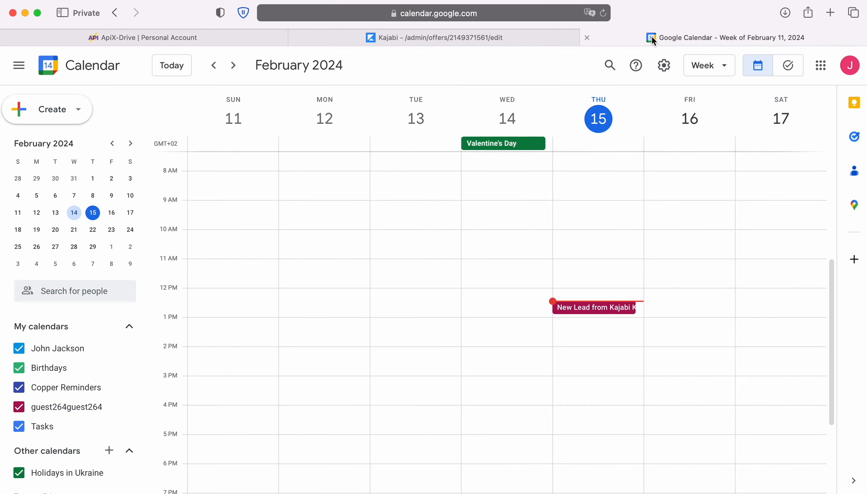
left_click(613, 307)
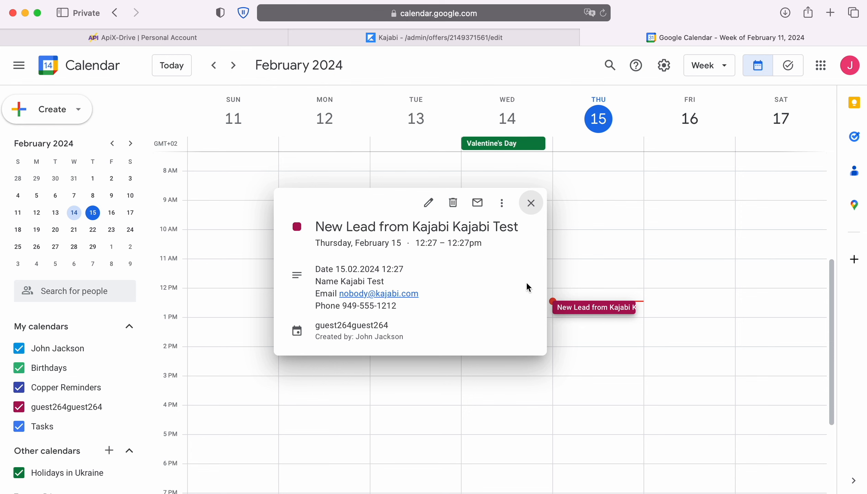
left_click(169, 37)
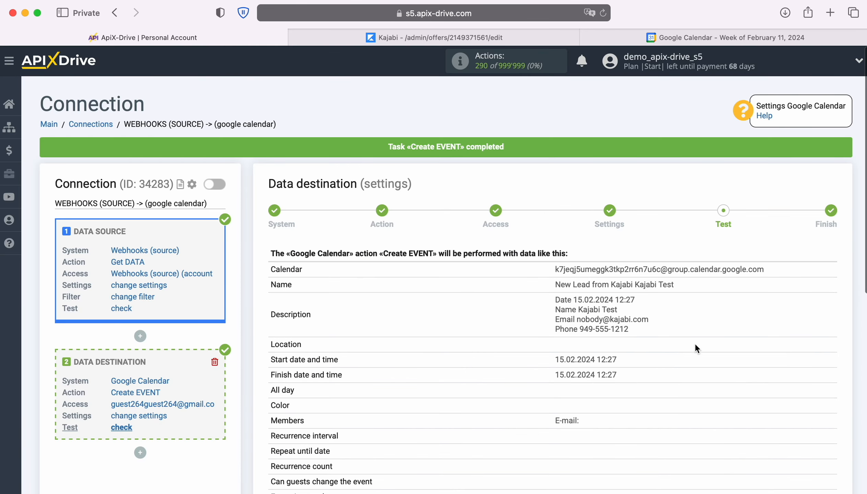
Step: Finish the Google Calendar data destination setup and enable auto-update for the connection
scroll(787, 346, "down", 5)
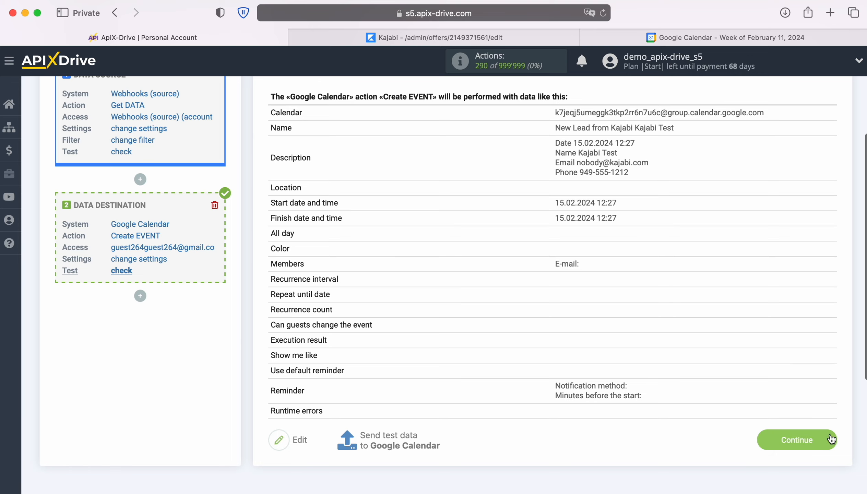
left_click(830, 438)
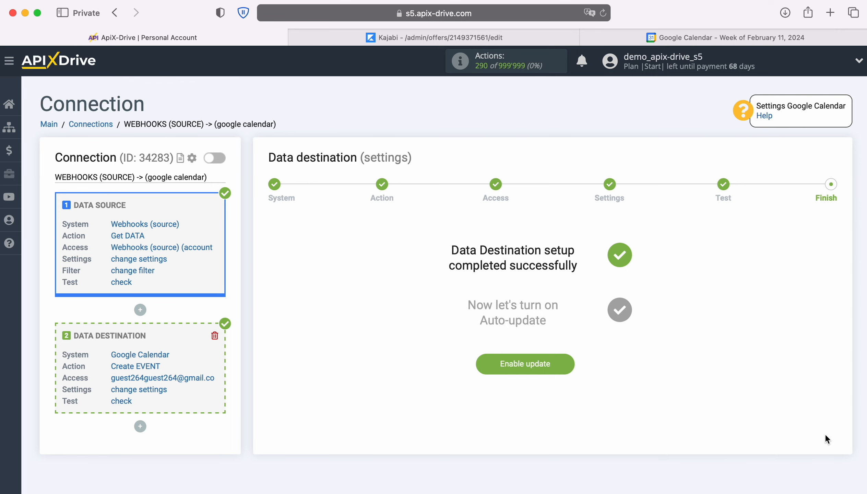
left_click(568, 359)
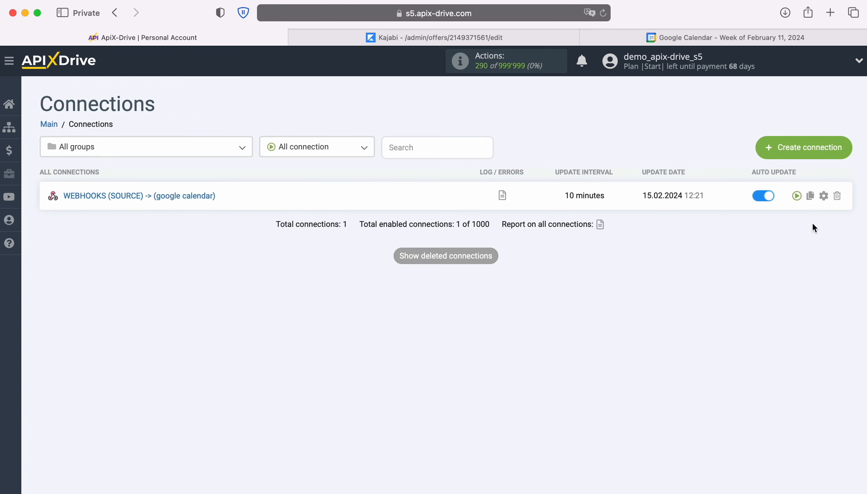
Step: Set the update interval of the WEBHOOKS (SOURCE) -> (google calendar) connection to 5 minutes and save the connection setup
left_click(825, 196)
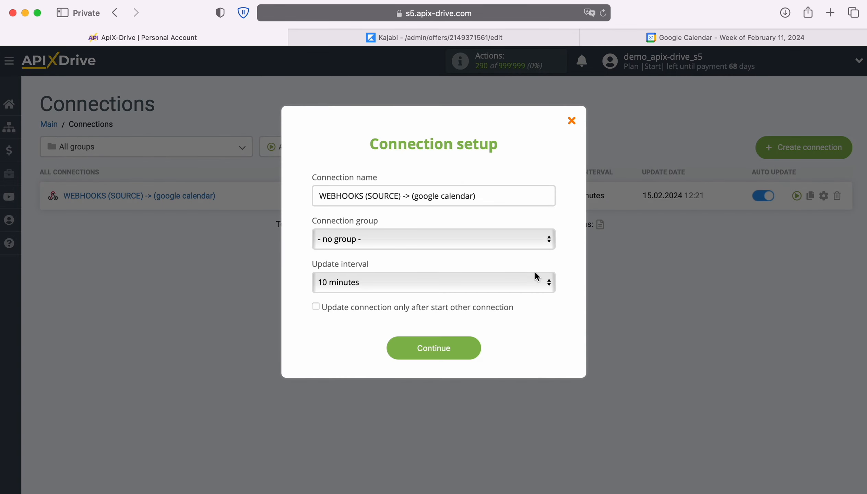
left_click(516, 281)
left_click(502, 267)
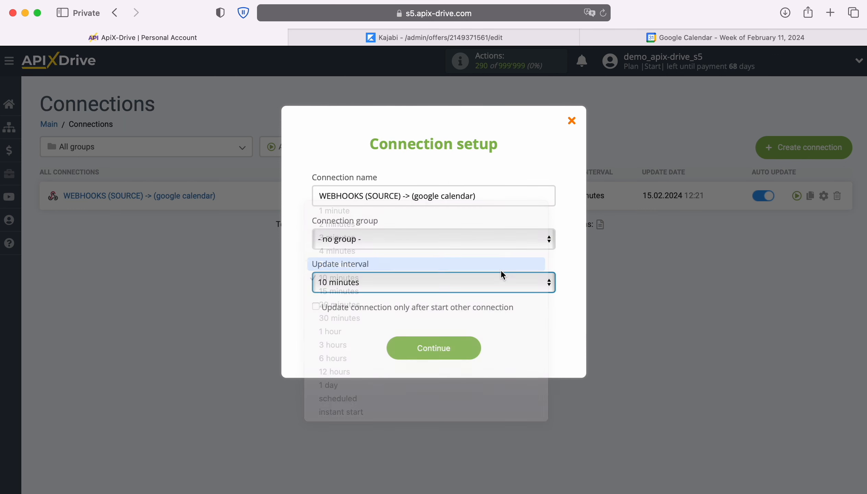
left_click(475, 345)
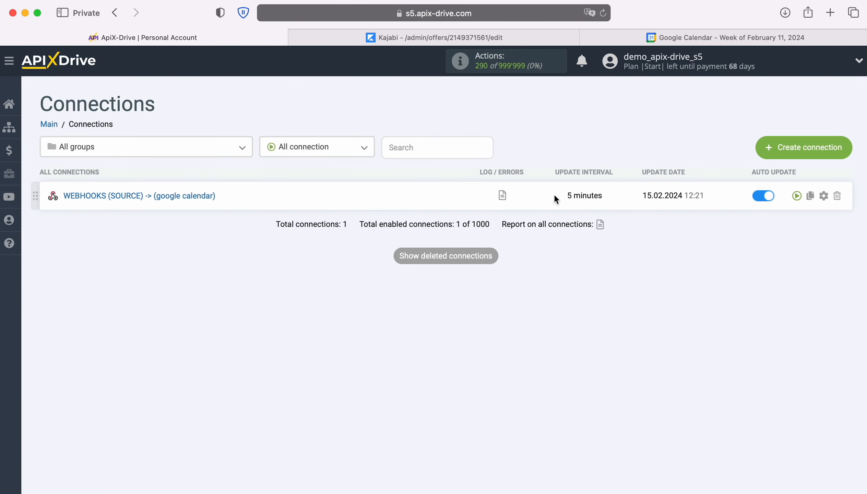